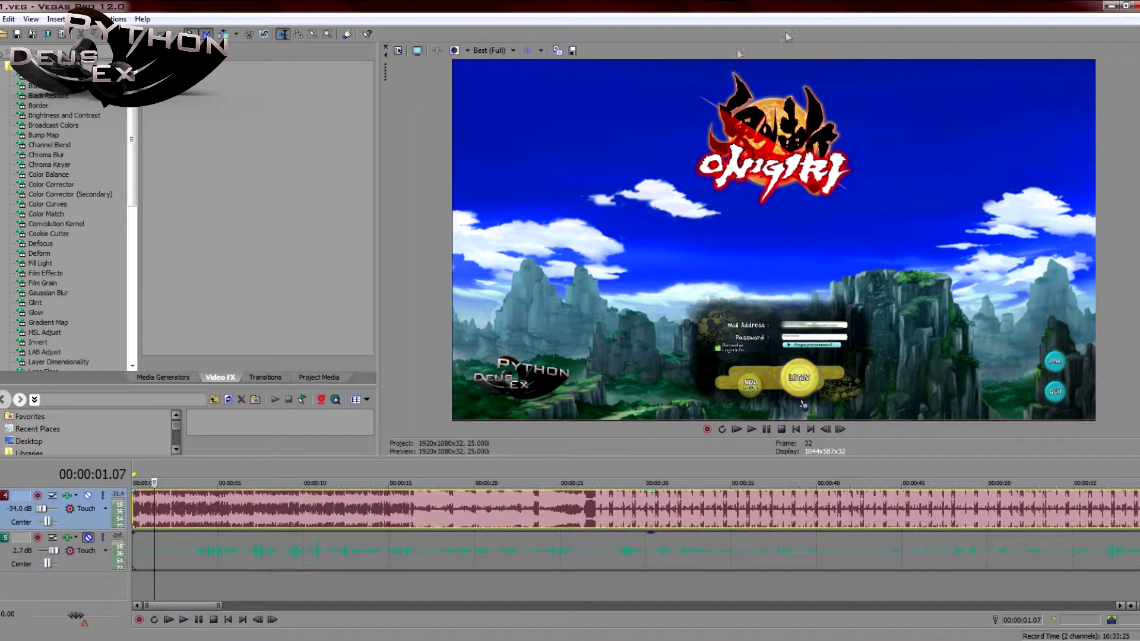
Select the character-selection clip starting at 00:00:08.24 on the timeline and play it in the preview
click(278, 595)
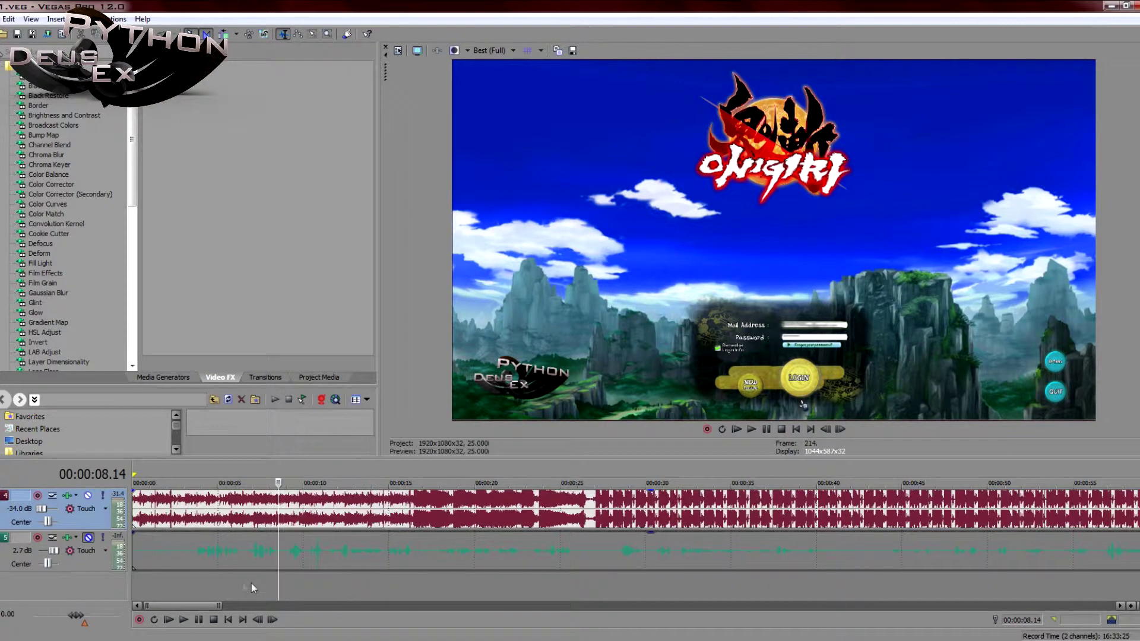
click(390, 597)
click(440, 590)
scroll(396, 528, down, 4)
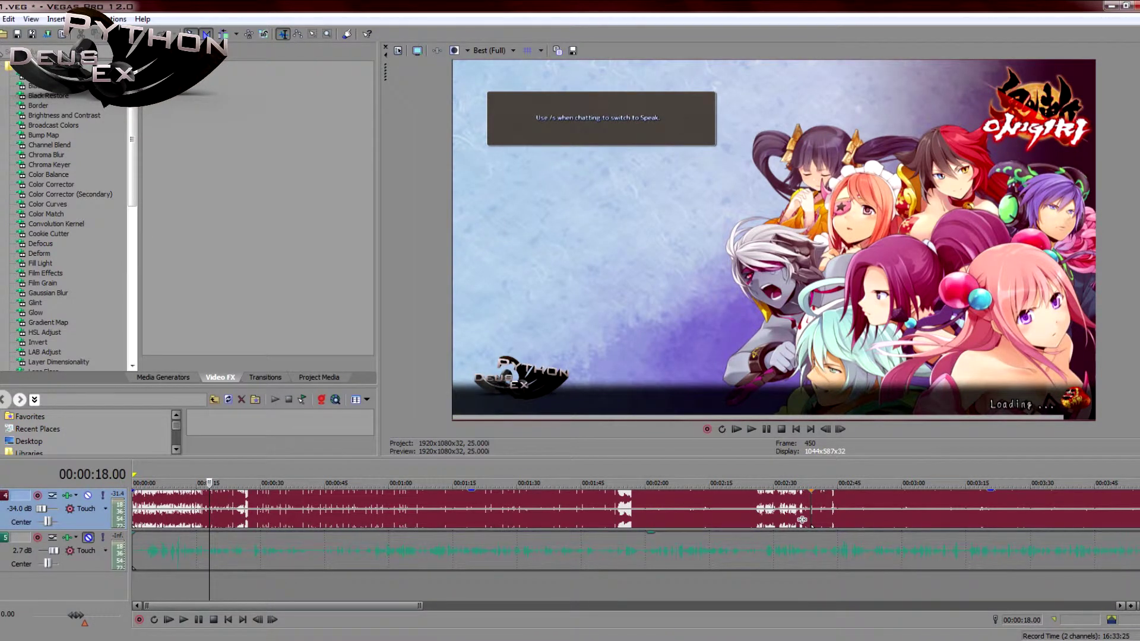
scroll(635, 545, up, 3)
scroll(635, 544, down, 2)
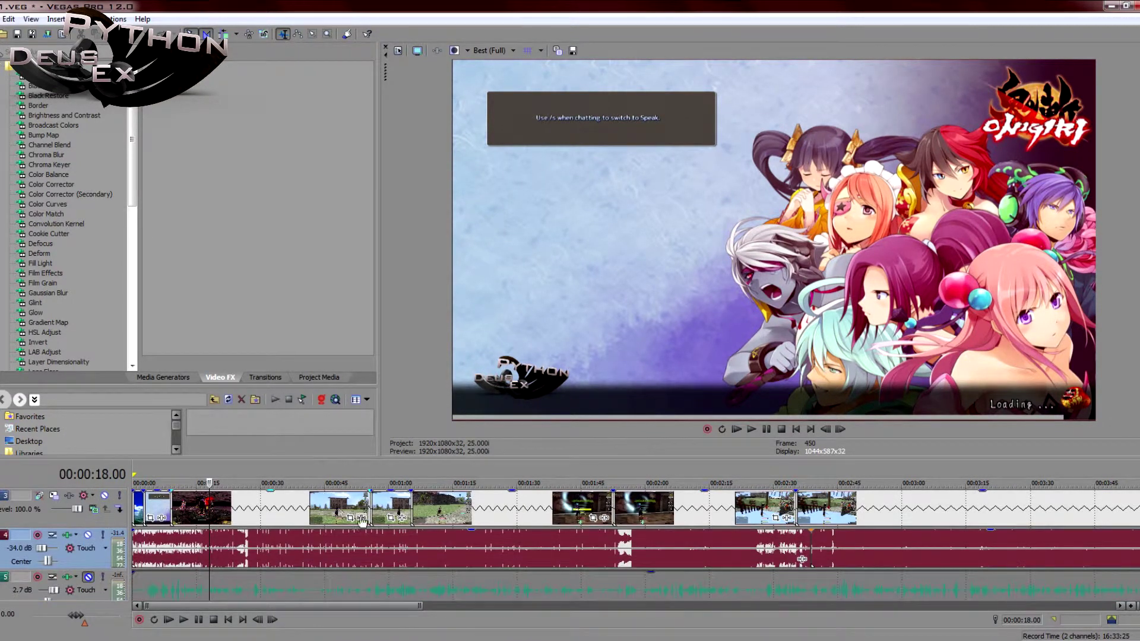
click(181, 514)
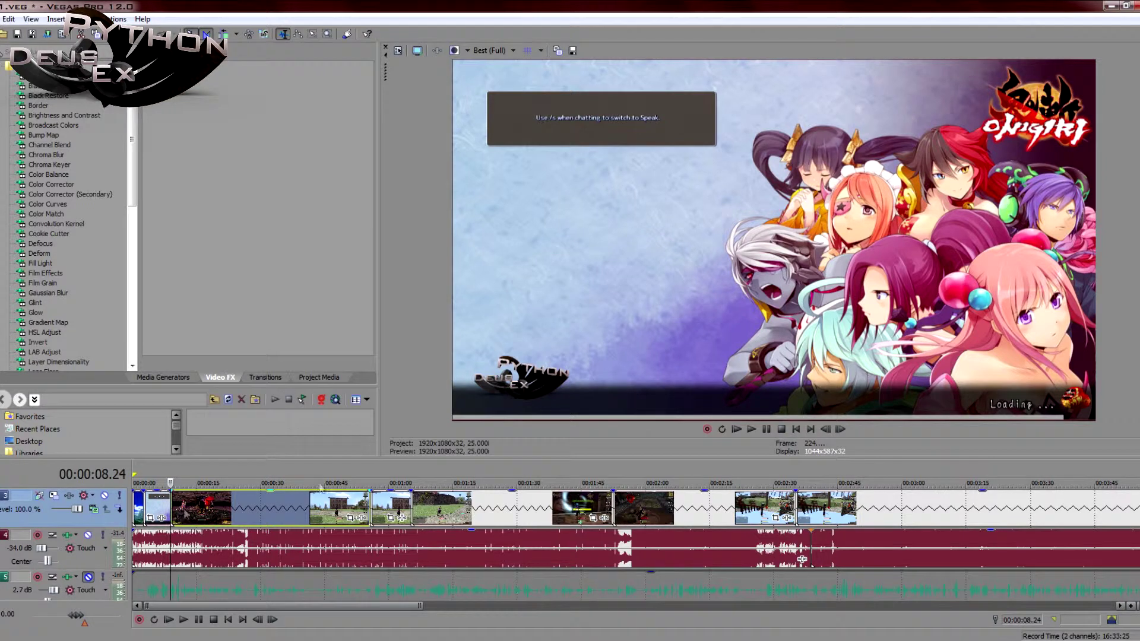
click(751, 428)
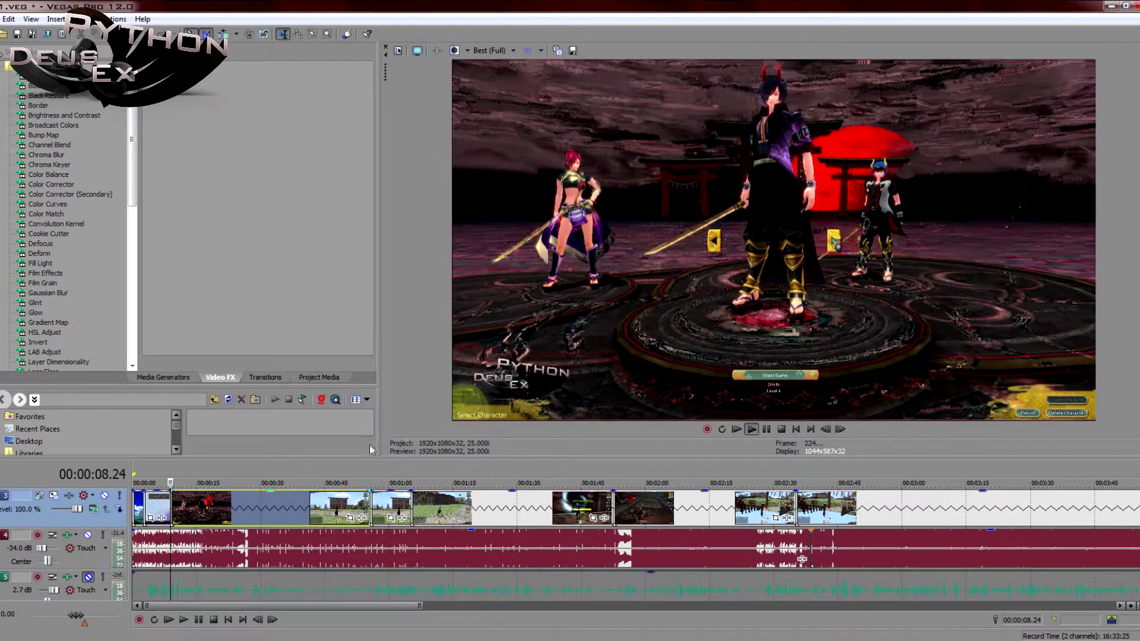
Enlarge the video preview area and set the preview quality to Good (Half)
drag(417, 458, 469, 526)
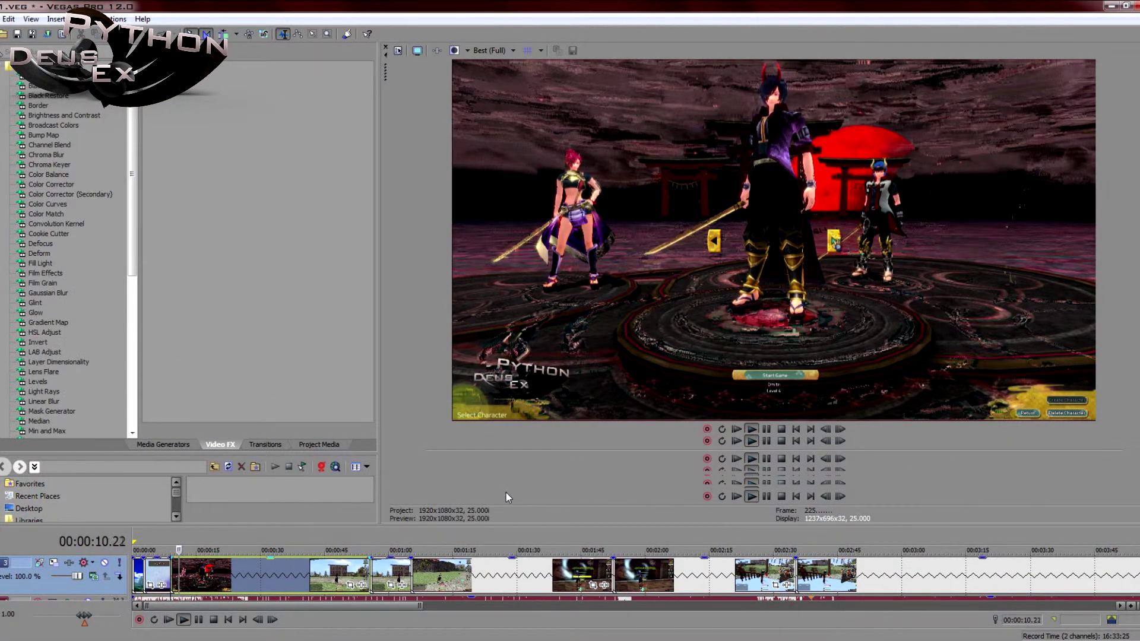
click(483, 45)
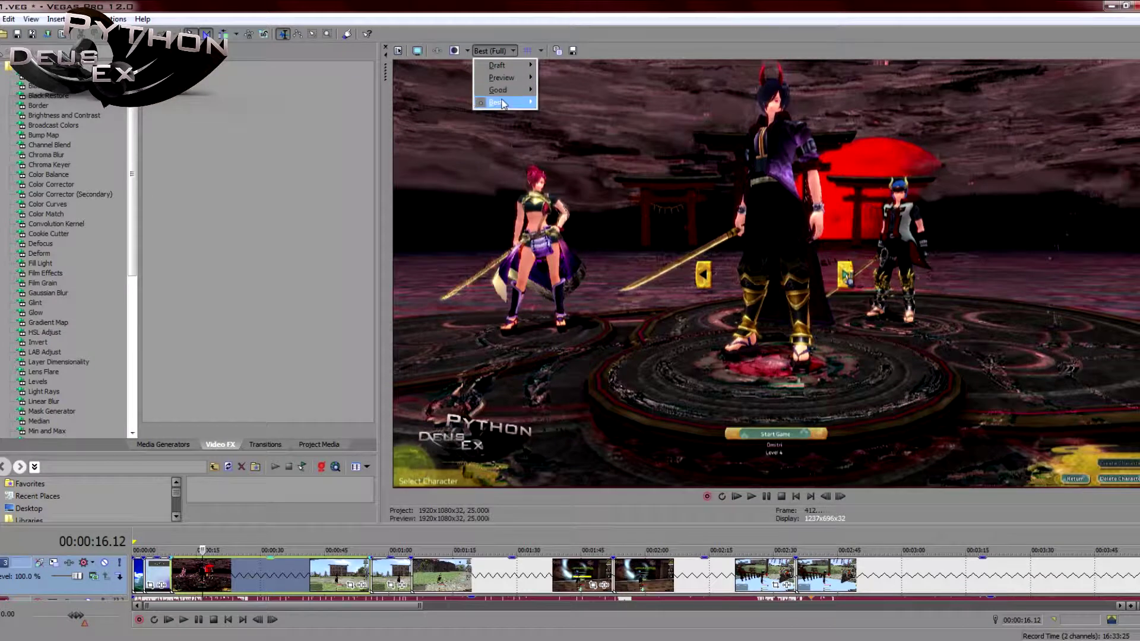
mouse_move(483, 102)
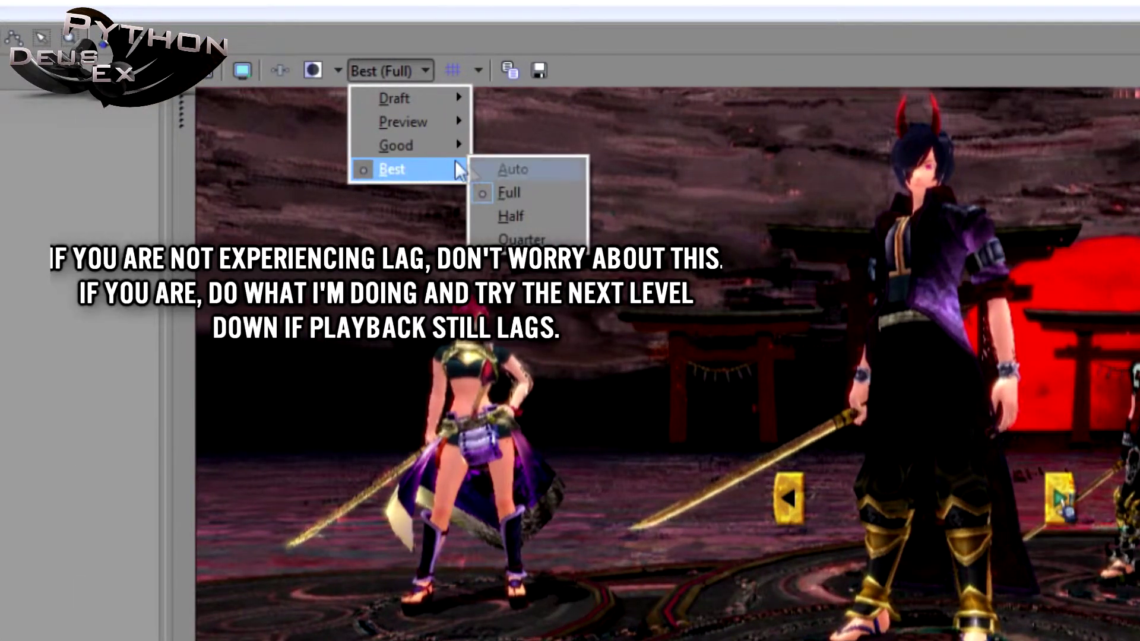
mouse_move(447, 145)
click(536, 198)
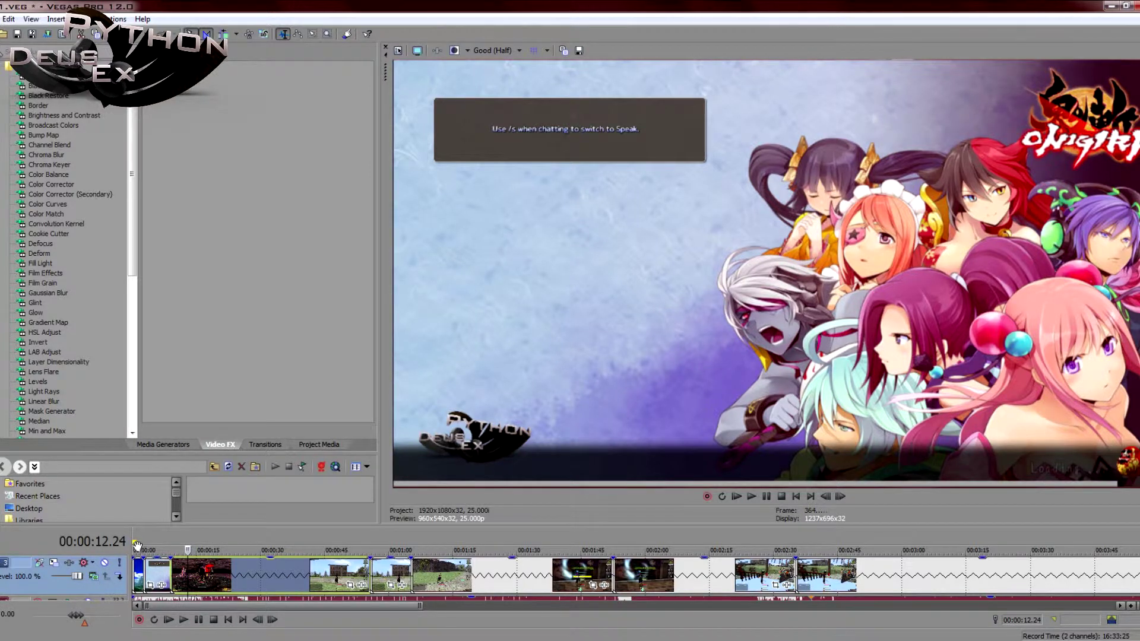
Mark a loop region on the timeline starting at about 00:00:10 and build a RAM preview of the character-selection footage
drag(137, 545, 290, 541)
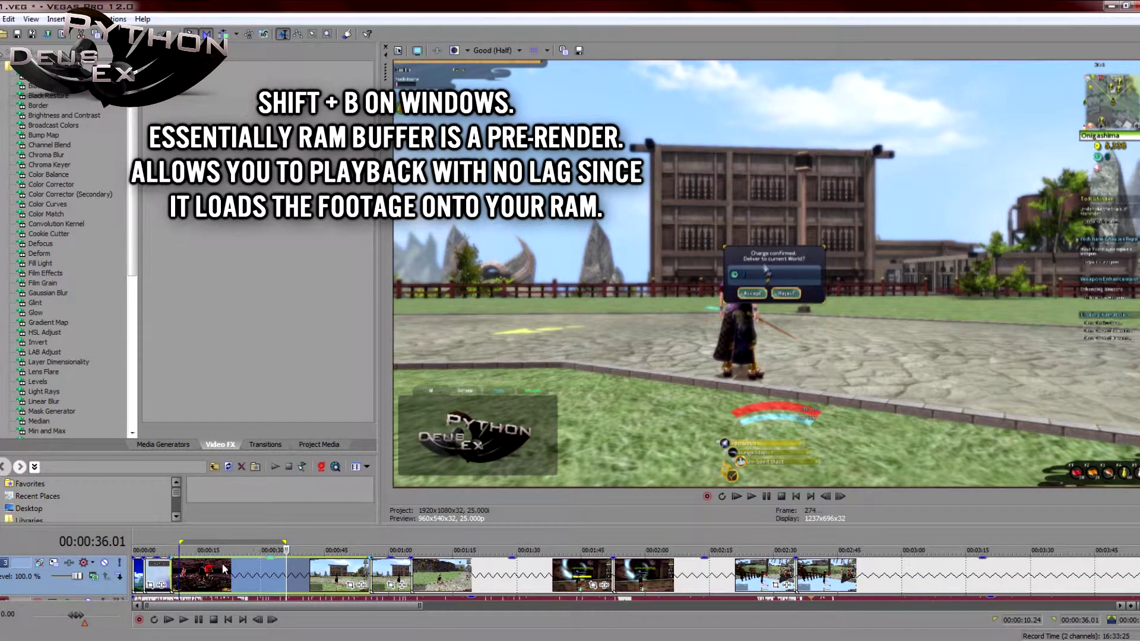
click(185, 545)
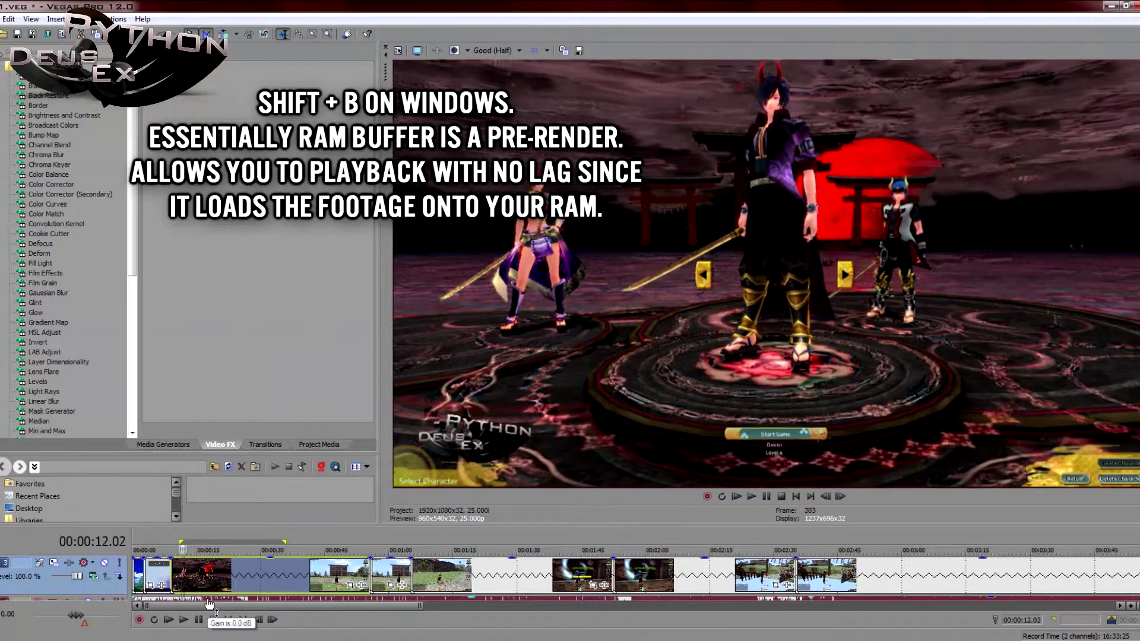
key(shift+b)
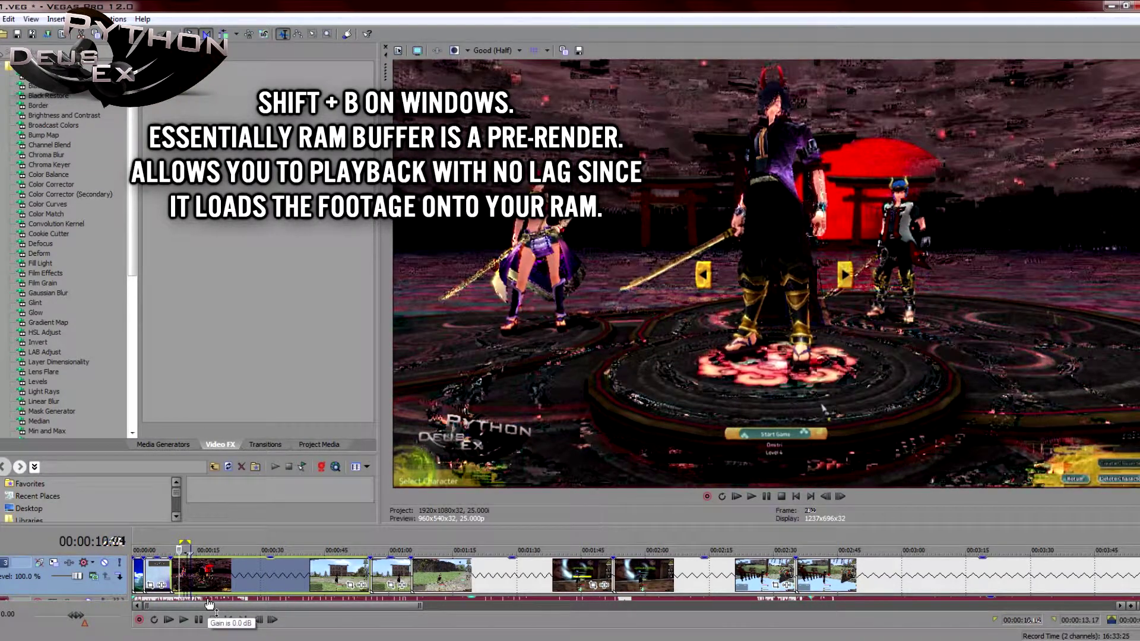
Play and pause the loading-screen footage to examine the edges of the picture for flickering
scroll(220, 580, up, 3)
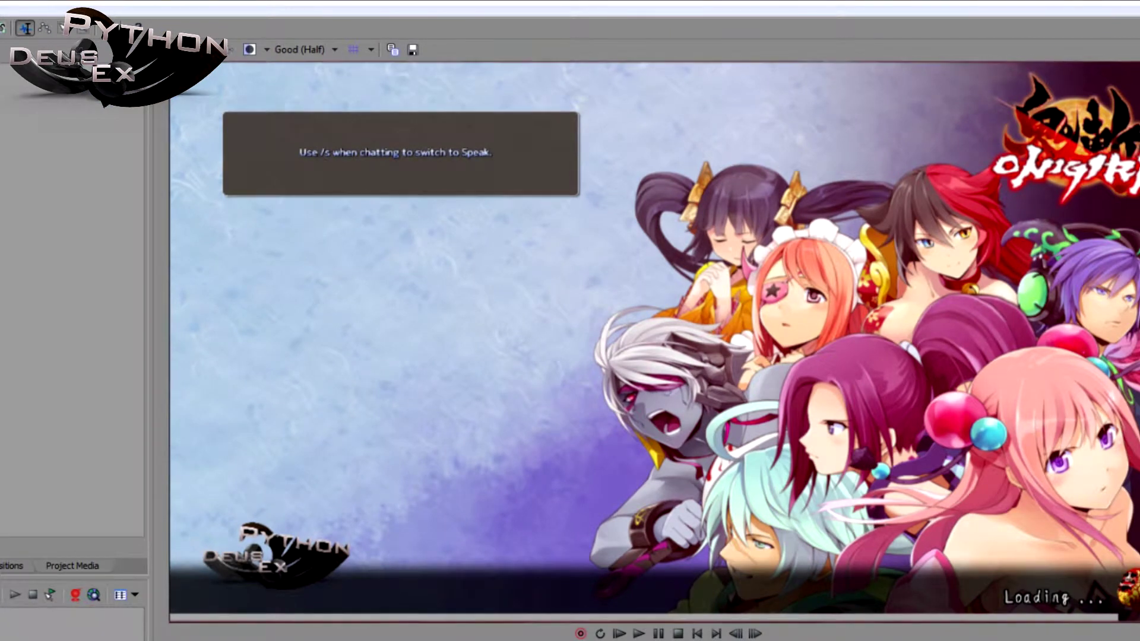
click(639, 634)
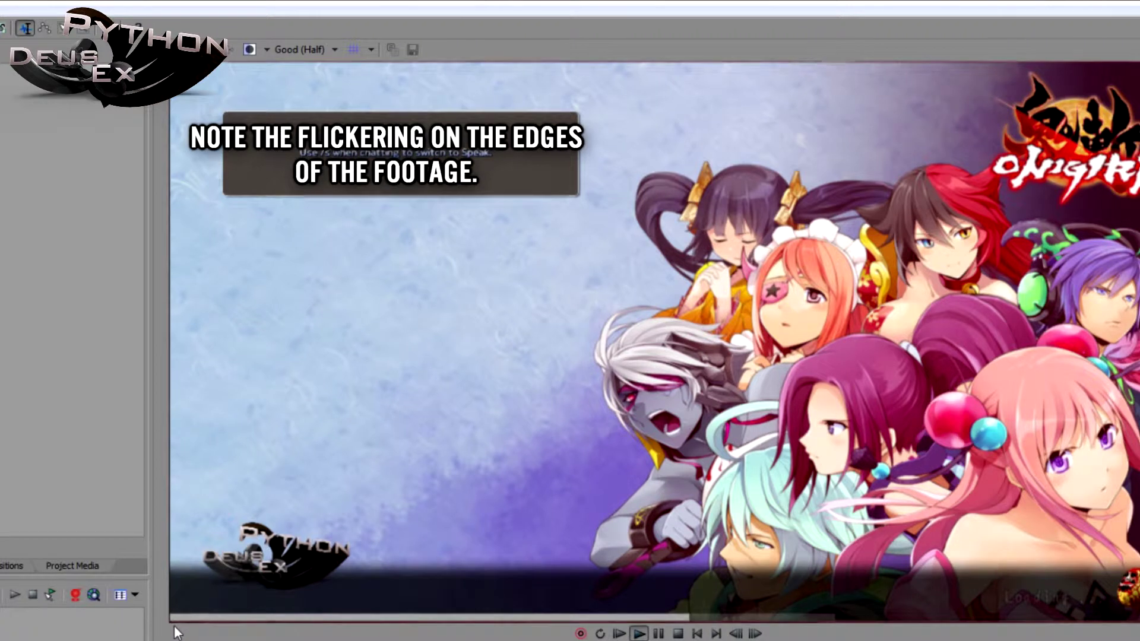
key(space)
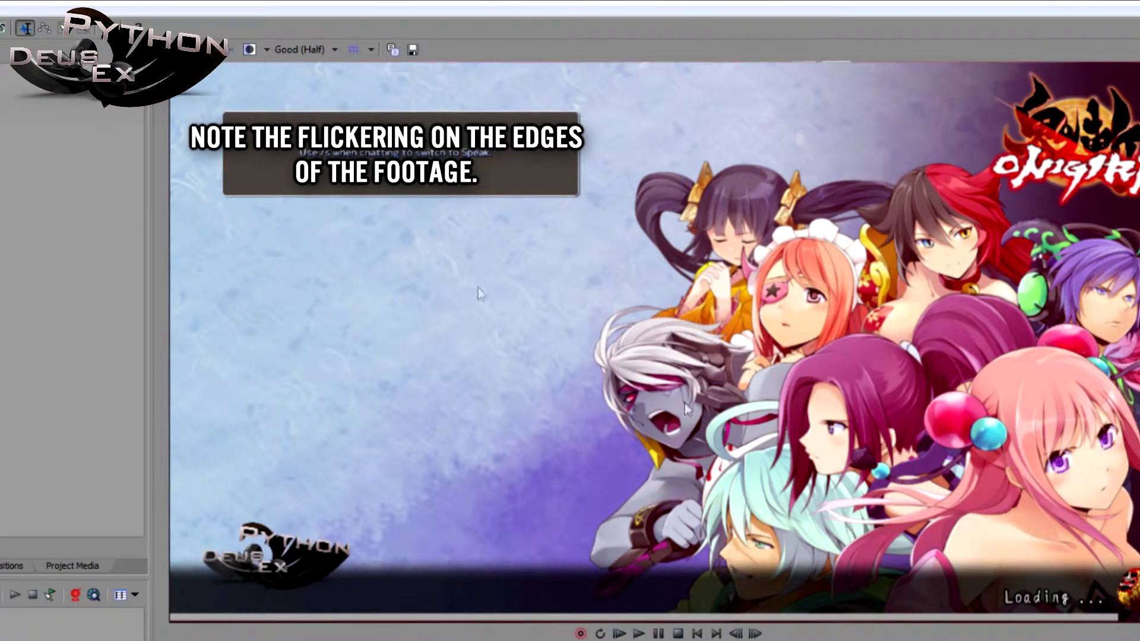
click(658, 634)
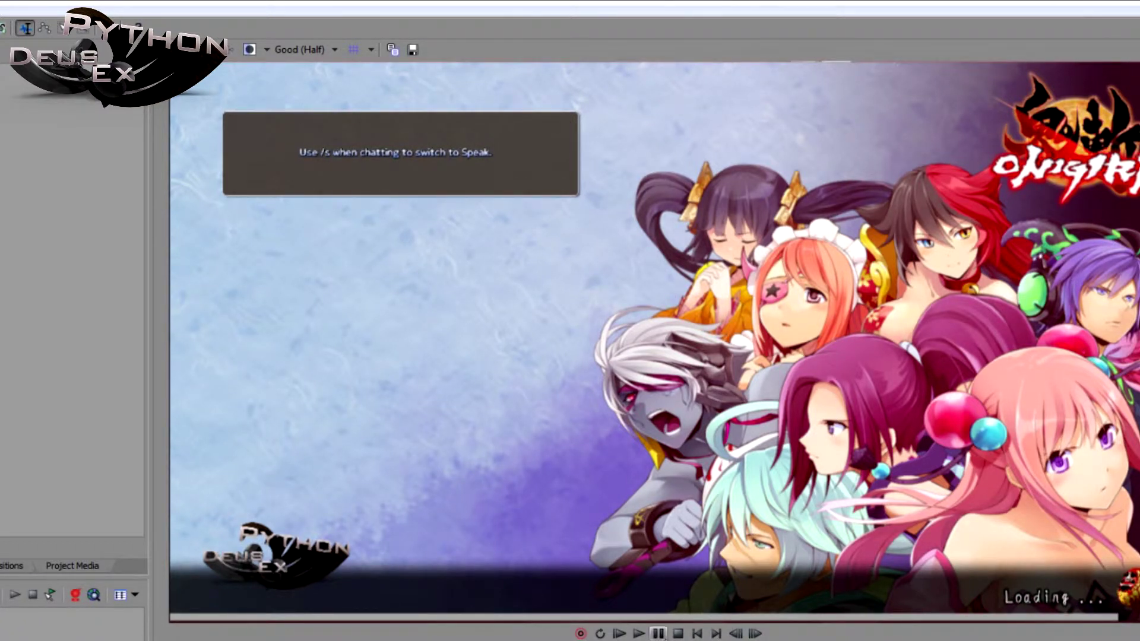
click(658, 634)
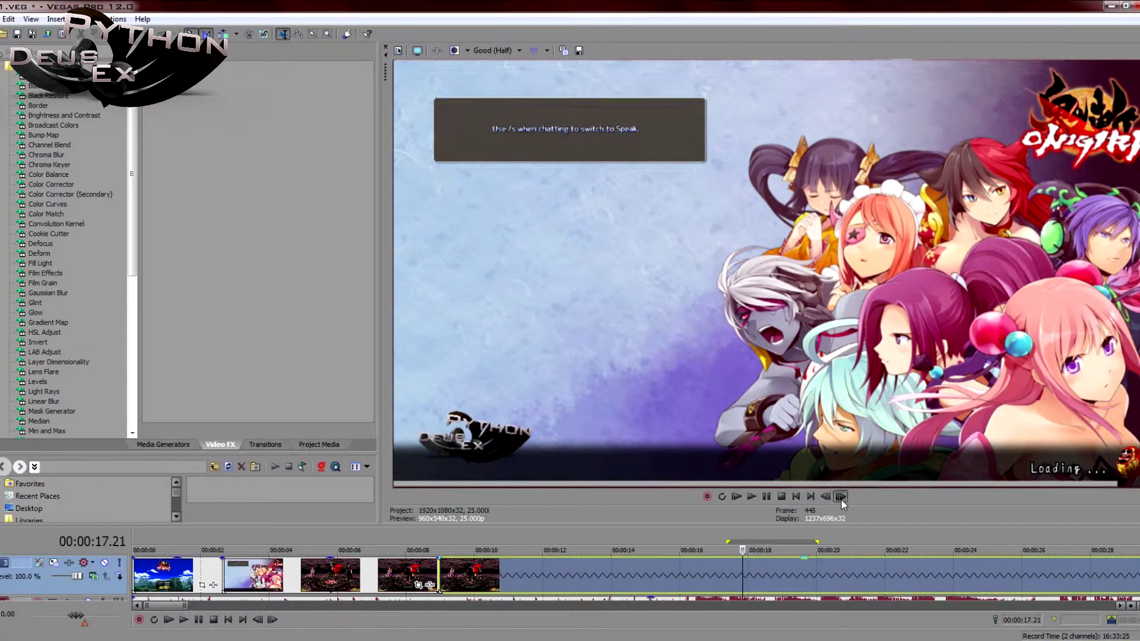
Advance frame by frame through the loading-screen footage from 00:00:17.21 to examine its edges, and move the cursor back to 00:00:15.12
click(841, 497)
click(842, 497)
click(841, 497)
click(841, 498)
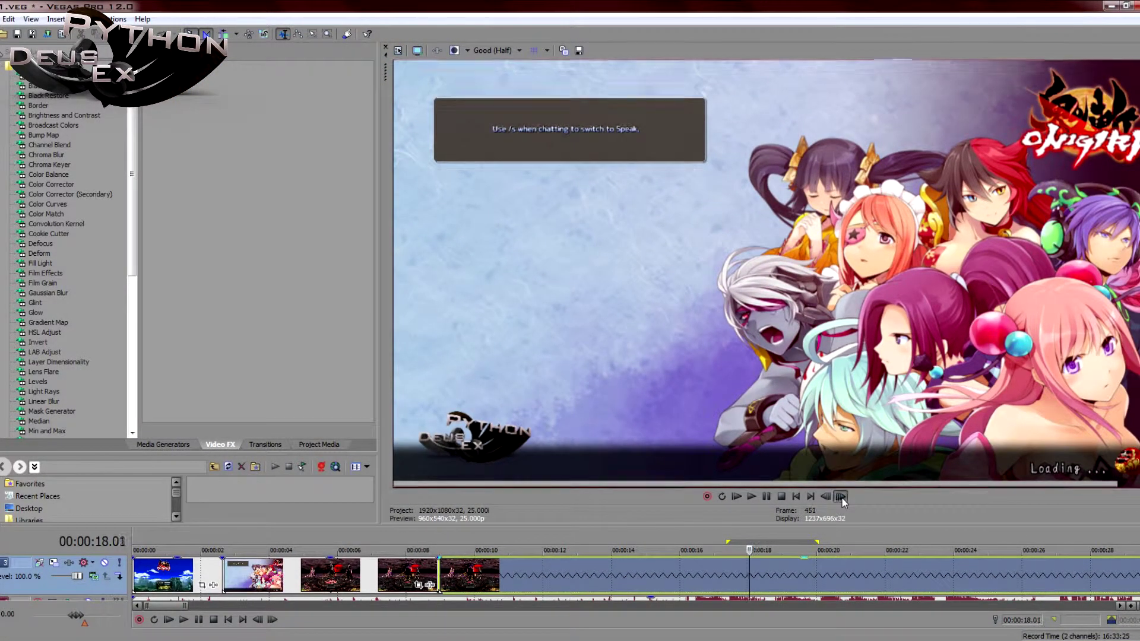
click(841, 498)
click(842, 498)
click(840, 496)
click(840, 496)
click(840, 497)
click(840, 496)
click(840, 496)
click(840, 496)
click(840, 496)
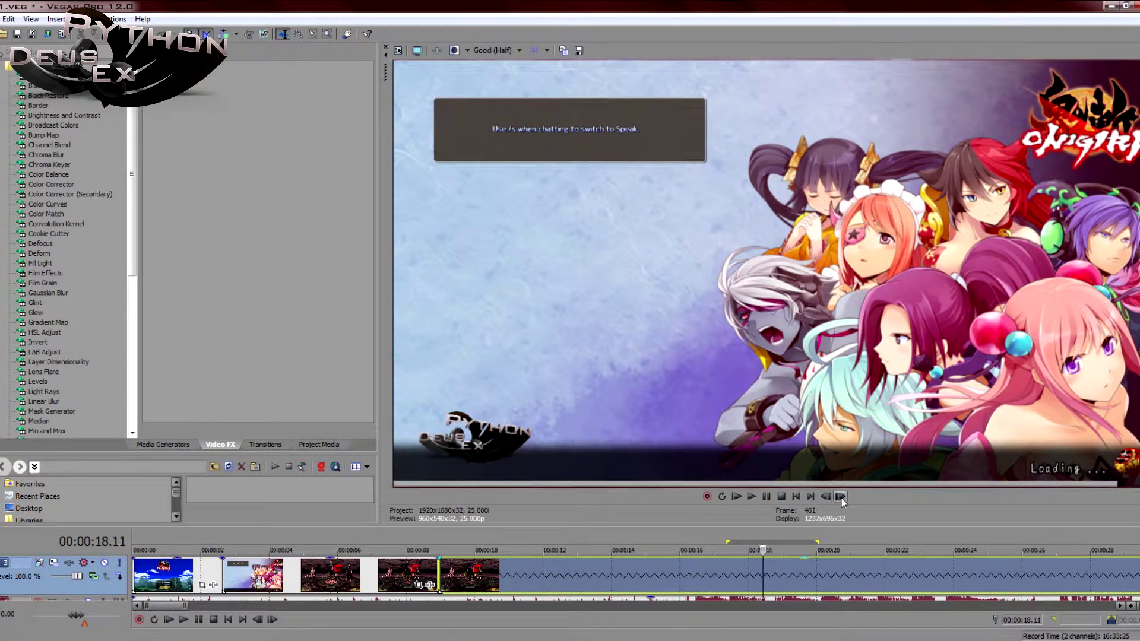
click(840, 497)
click(604, 535)
click(661, 577)
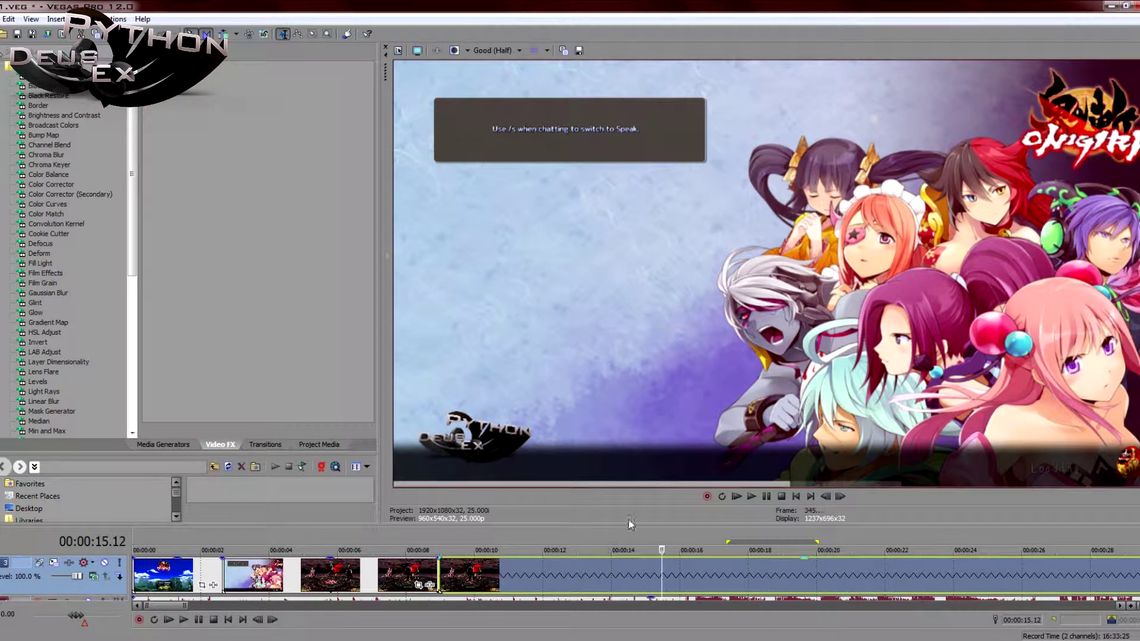
key(alt+Tab)
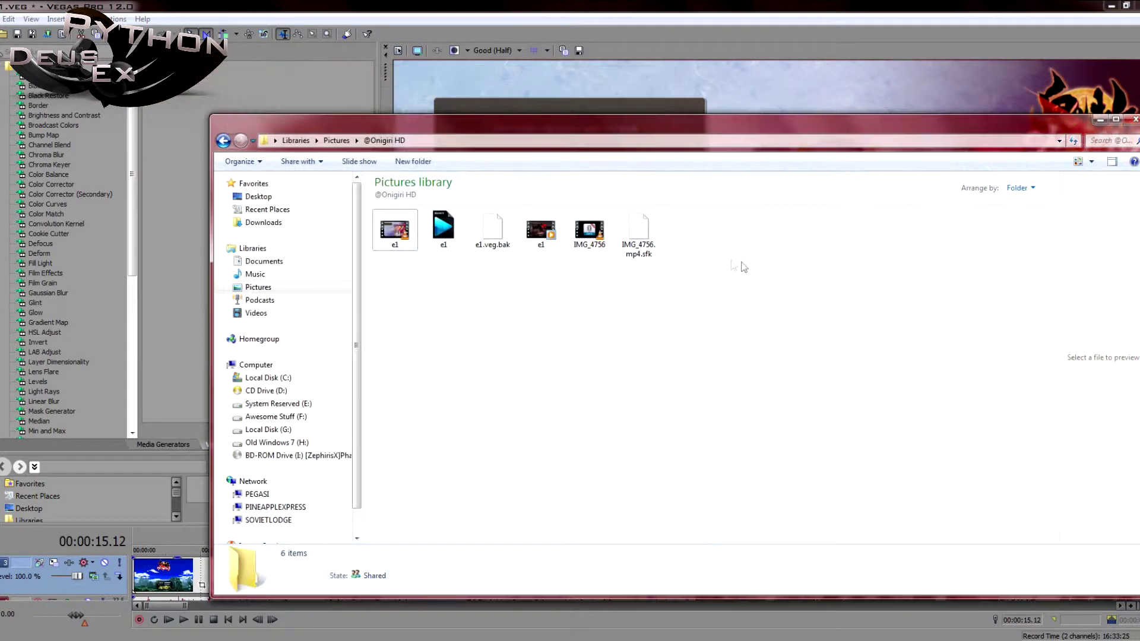
click(402, 243)
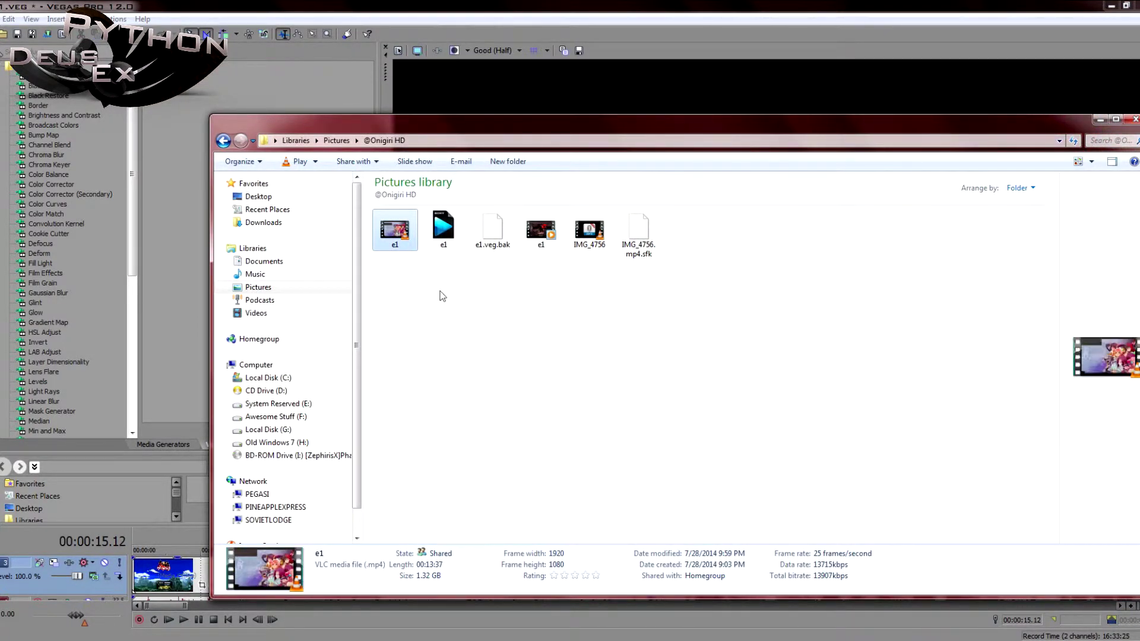
click(543, 233)
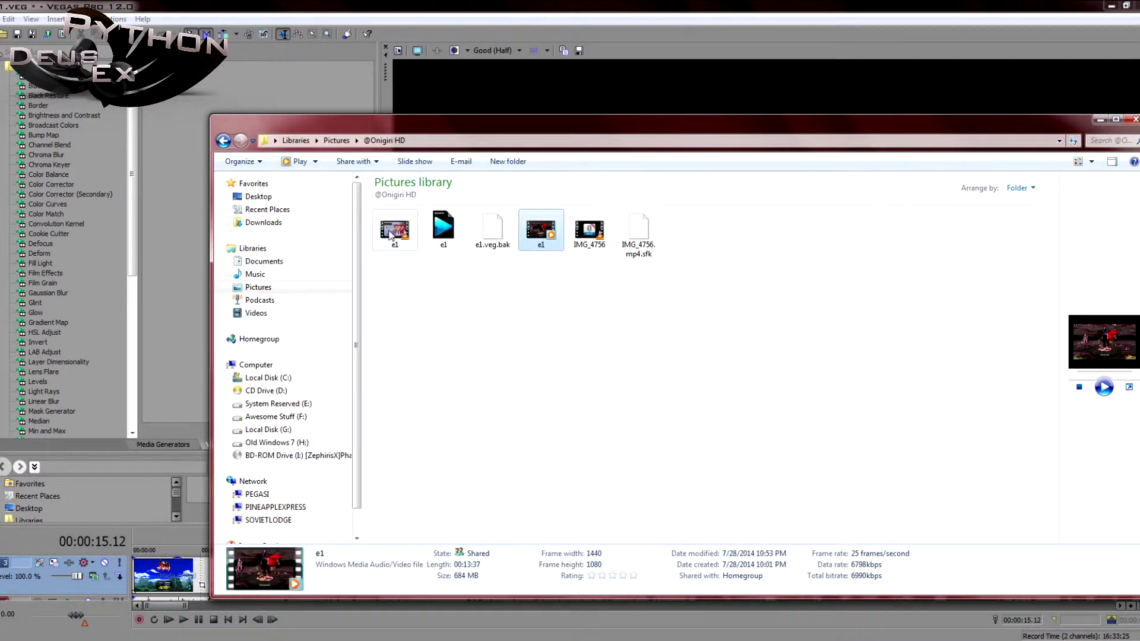
Play the raw e1.mp4 in VLC from a little further in to check for jitter, and return to Vegas Pro
drag(564, 119, 564, 231)
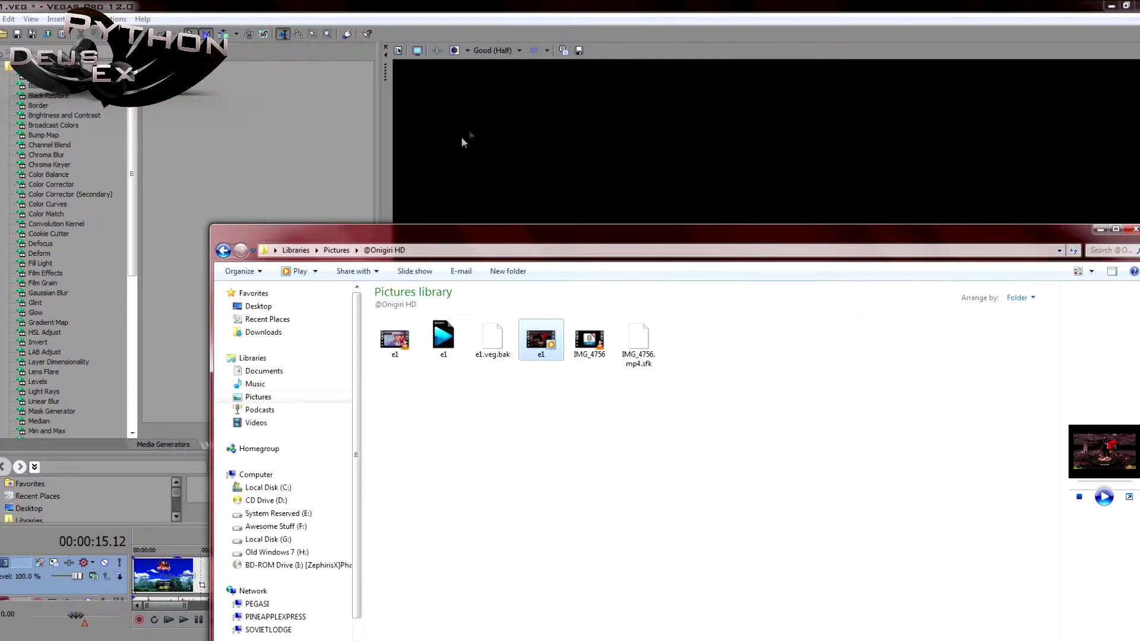
click(402, 344)
double_click(403, 345)
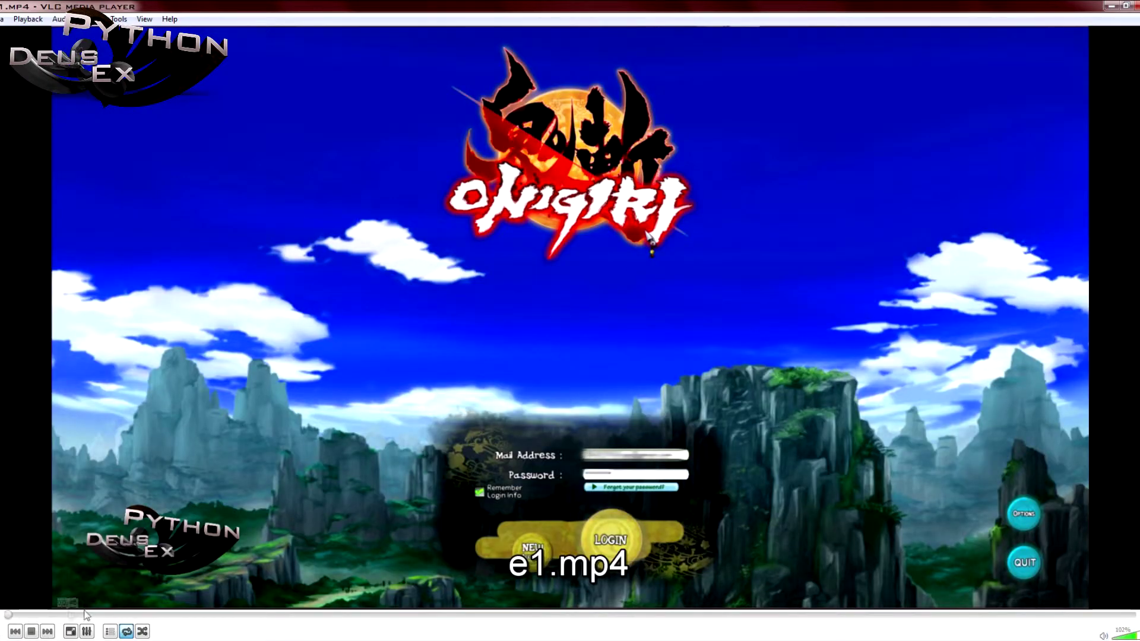
click(83, 615)
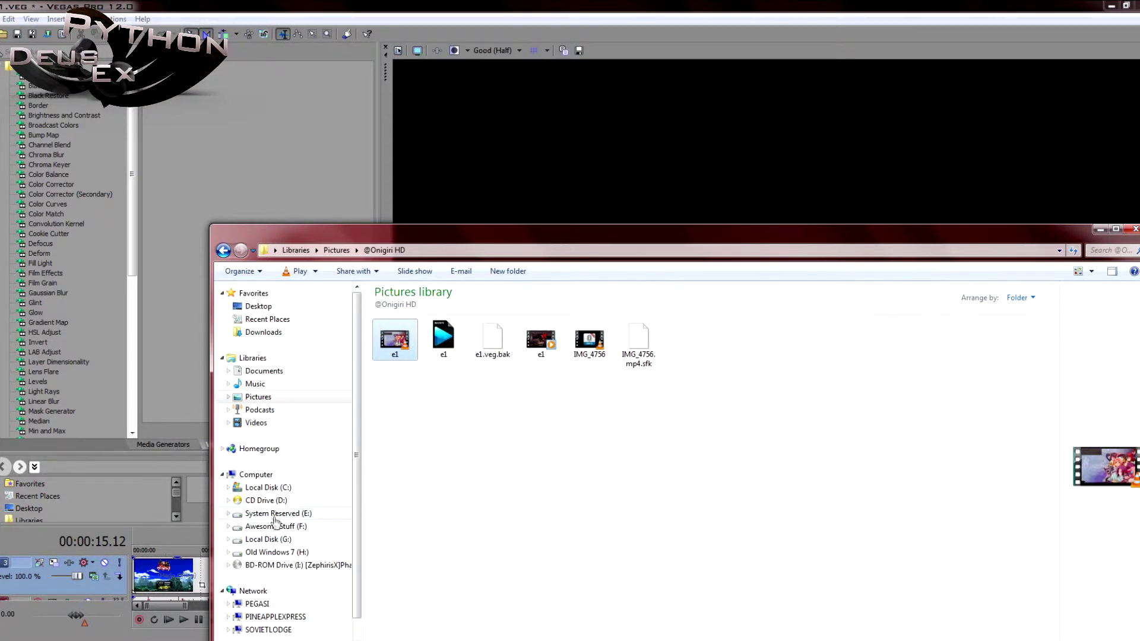
click(1100, 230)
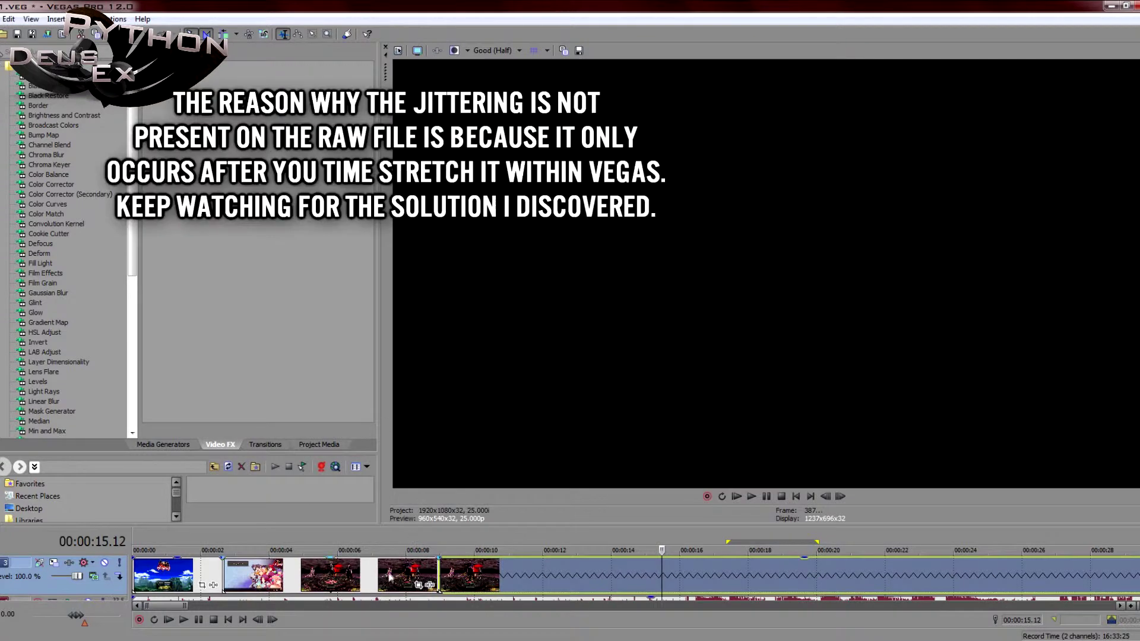
View the resample and playback rate properties of the time-stretched video event and close them without changes
right_click(519, 578)
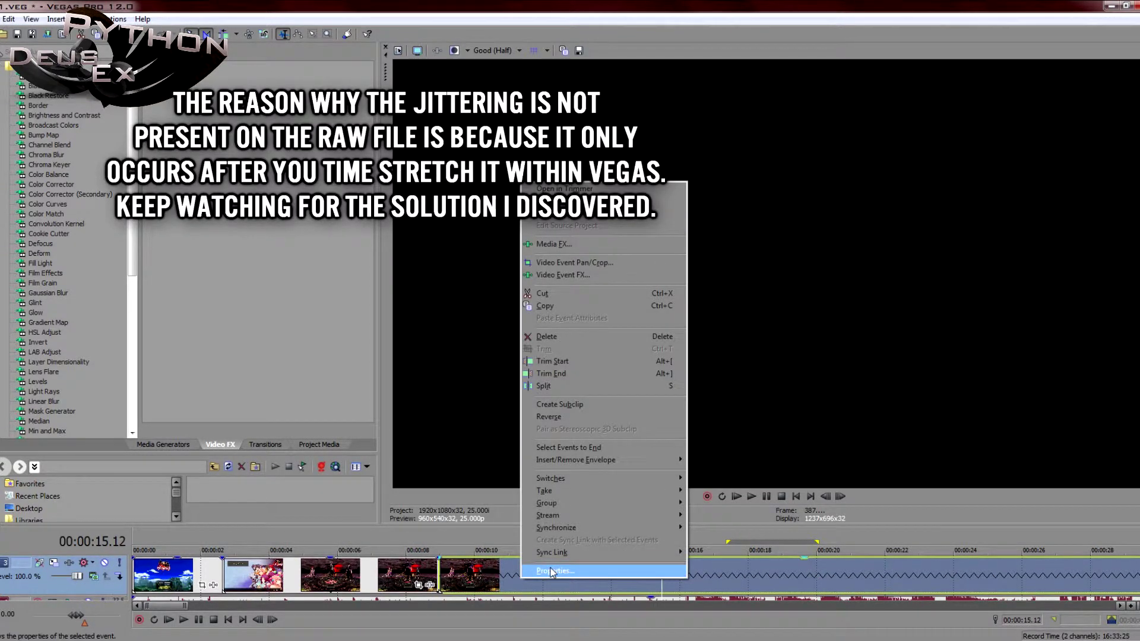
click(555, 570)
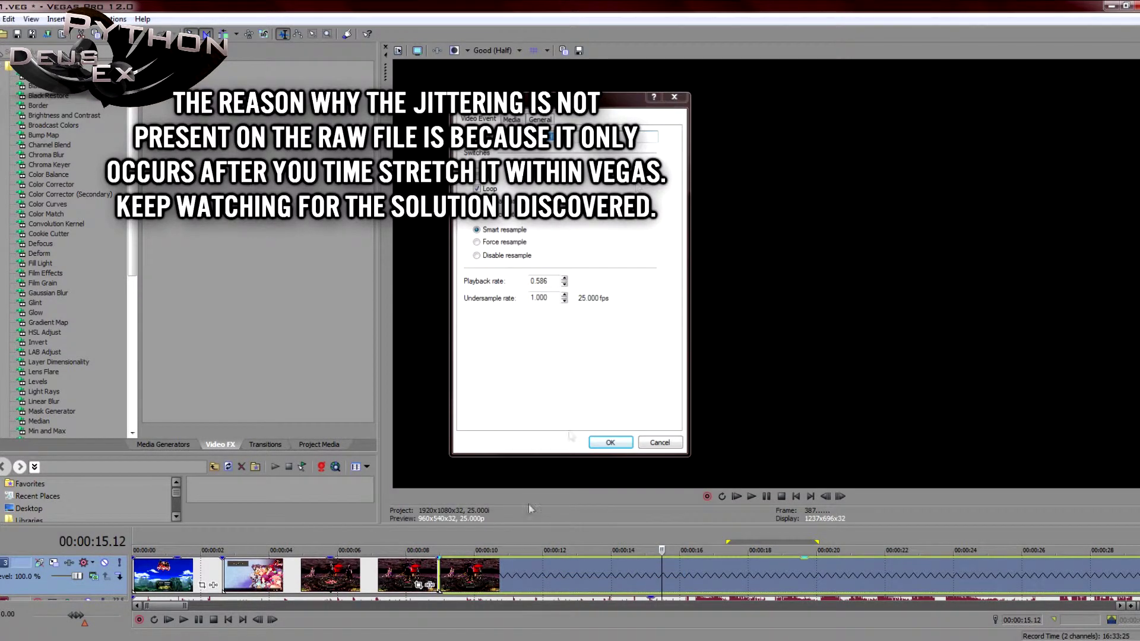
click(663, 444)
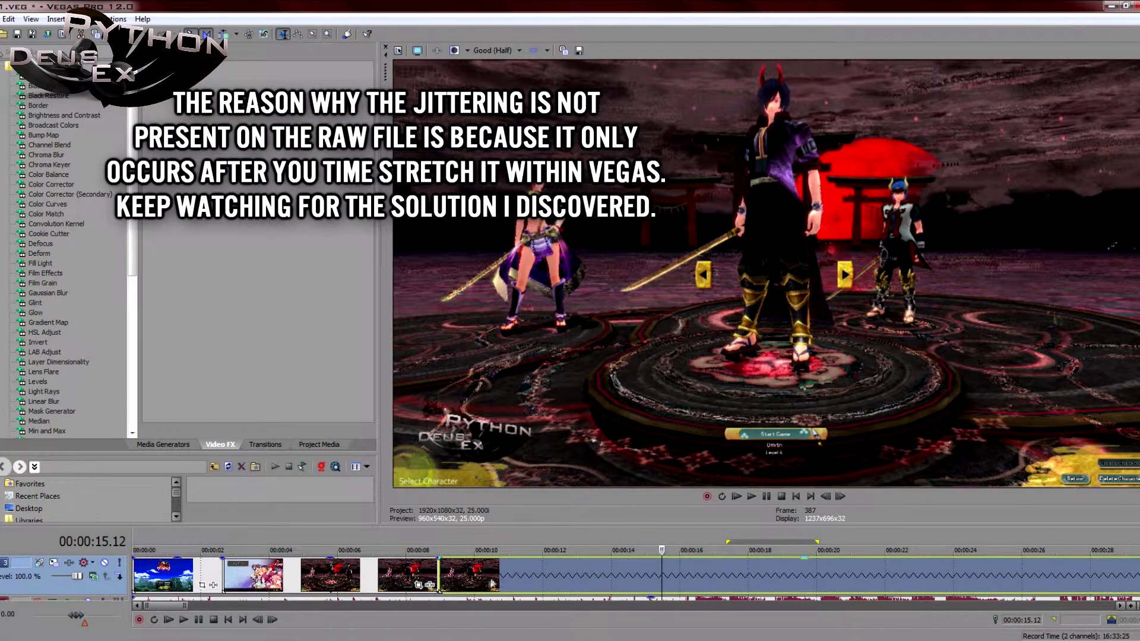
Place the cursor in the clip before the stretched event and advance frame by frame from about 00:00:05 to examine the picture edges
click(491, 585)
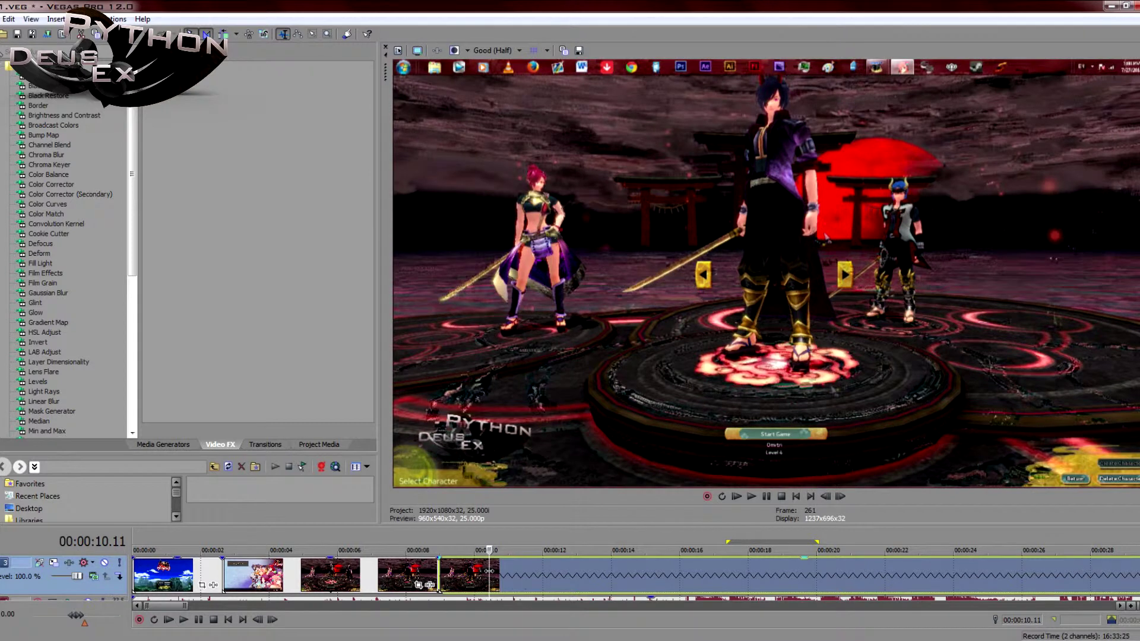
click(355, 575)
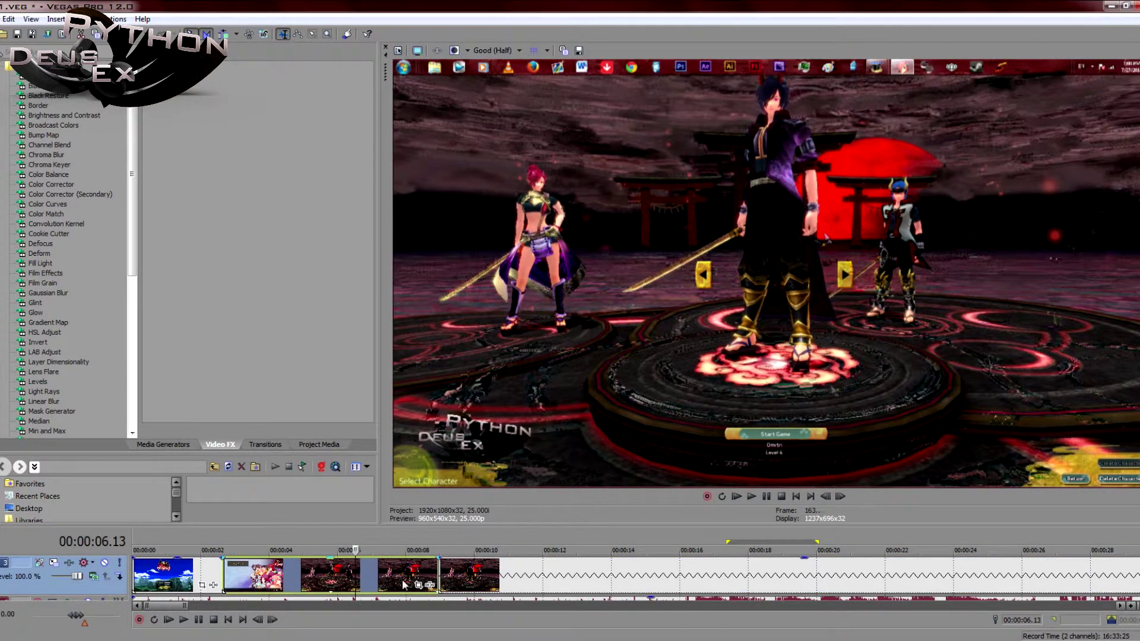
click(313, 565)
click(840, 496)
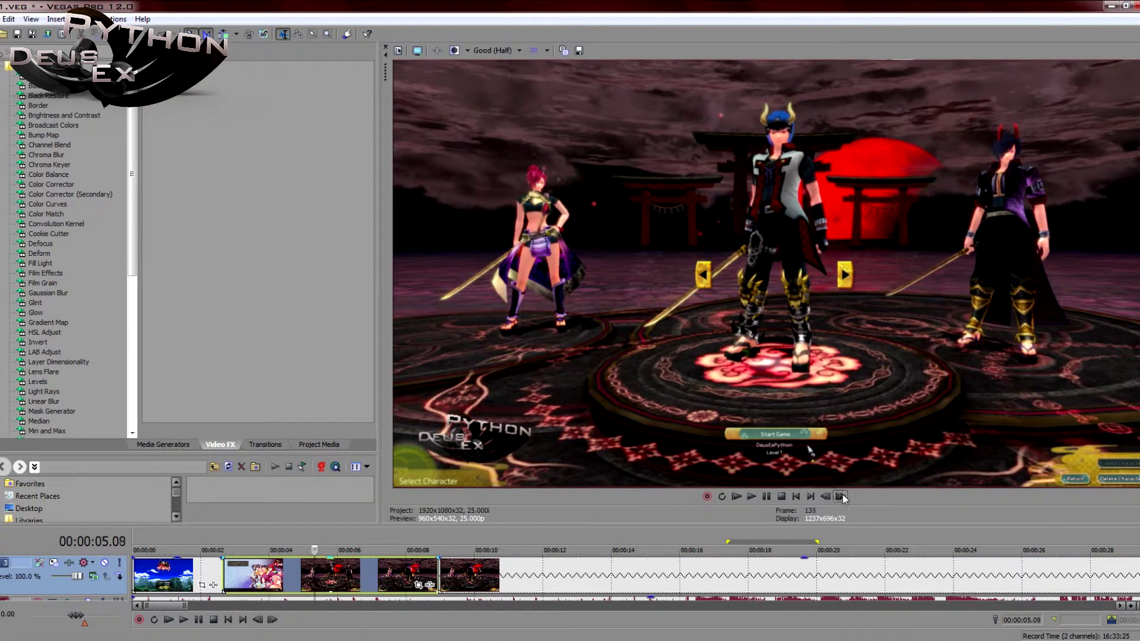
click(841, 496)
click(840, 496)
click(840, 496)
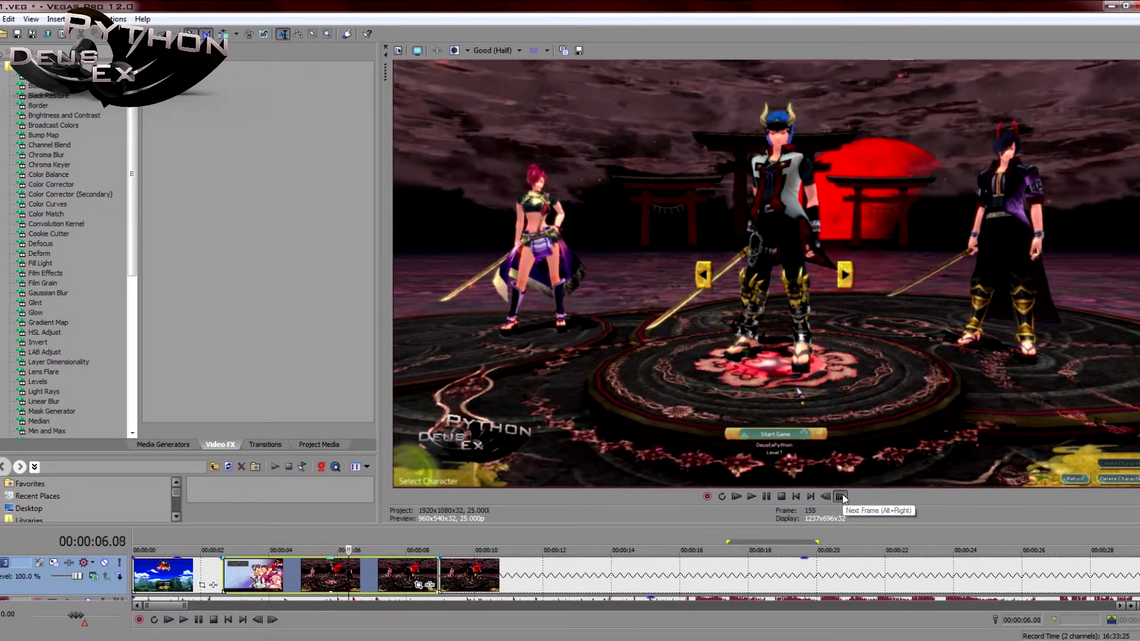
click(649, 583)
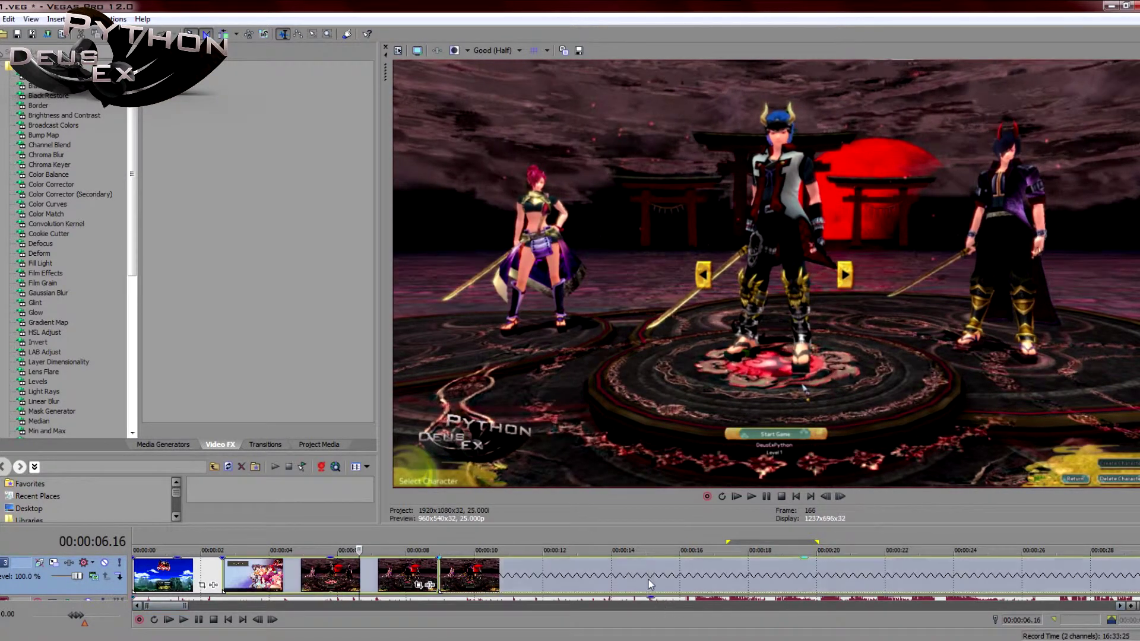
Advance frame by frame through the time-stretched event from about 00:00:15 to examine the picture edges for flicker
click(841, 496)
click(841, 497)
click(841, 496)
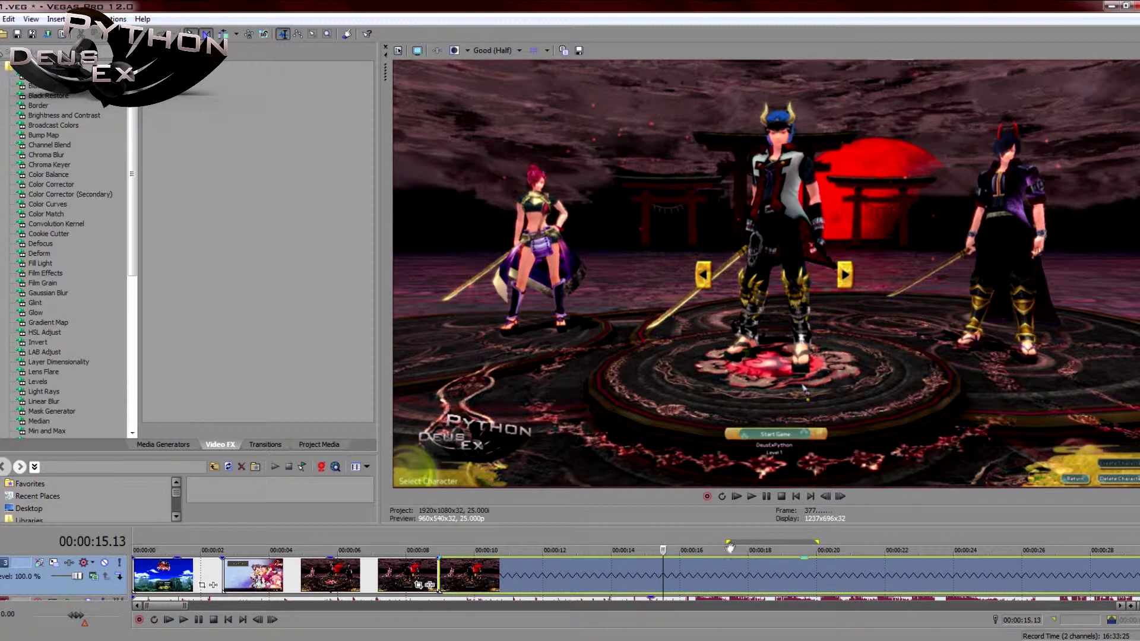
click(846, 498)
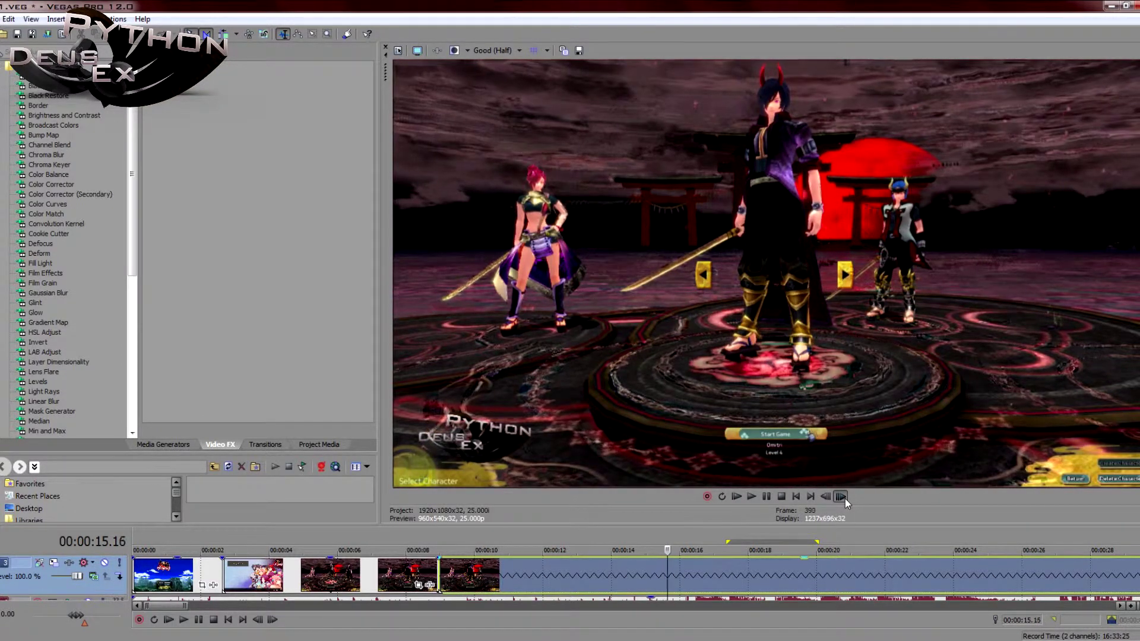
click(845, 498)
click(845, 498)
click(845, 497)
click(845, 498)
click(845, 498)
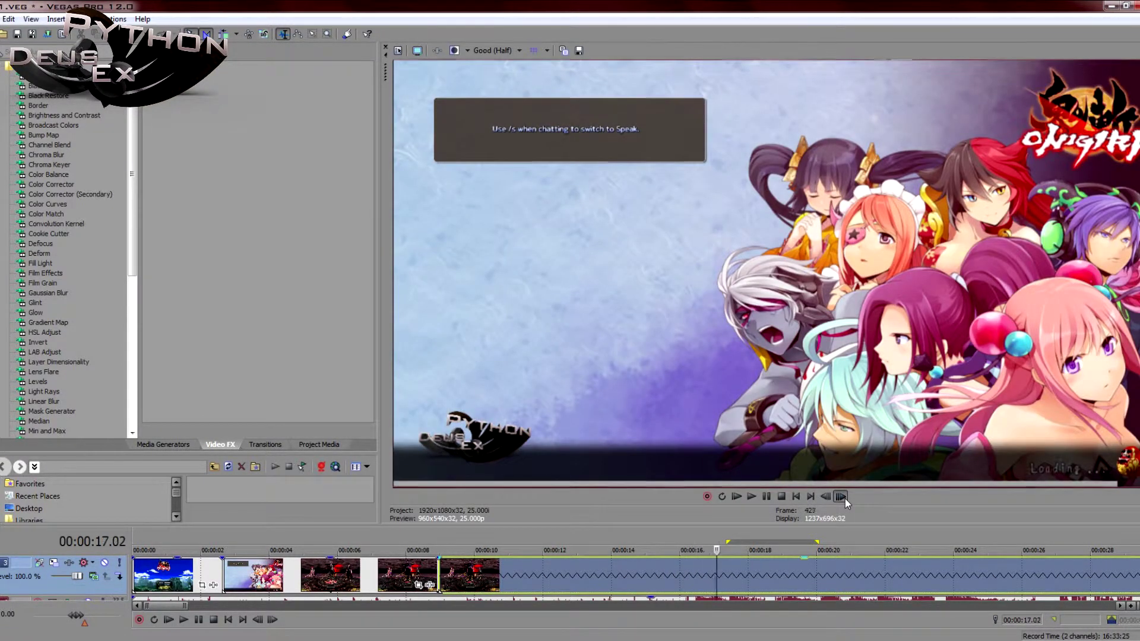
Set the field order in the time-stretched event's media properties to None (progressive scan) and apply it
right_click(653, 570)
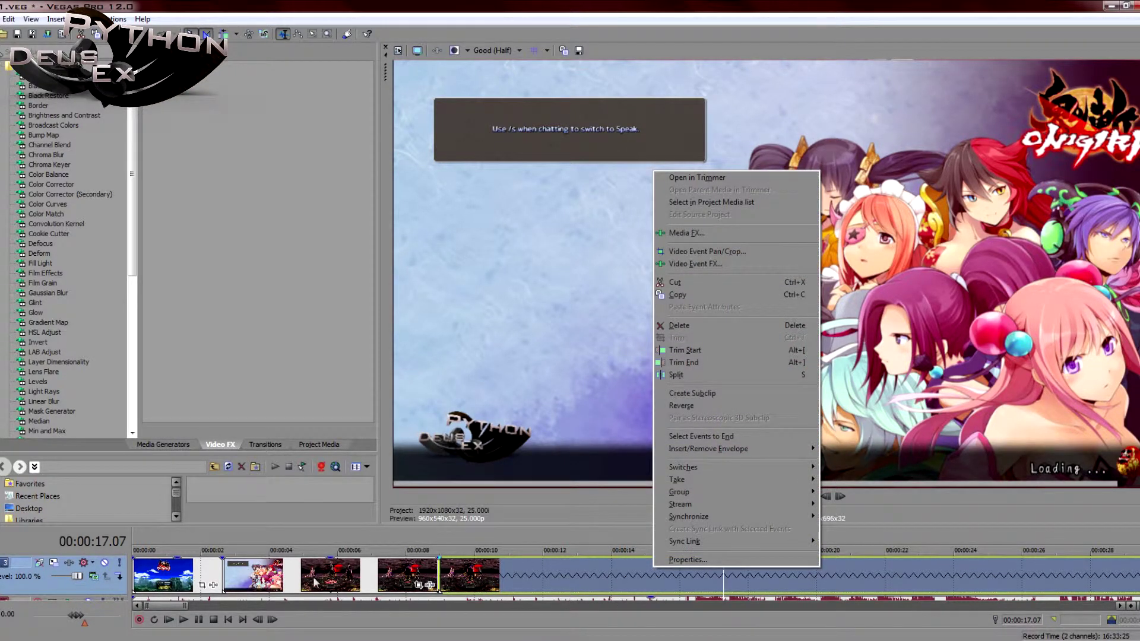
click(698, 565)
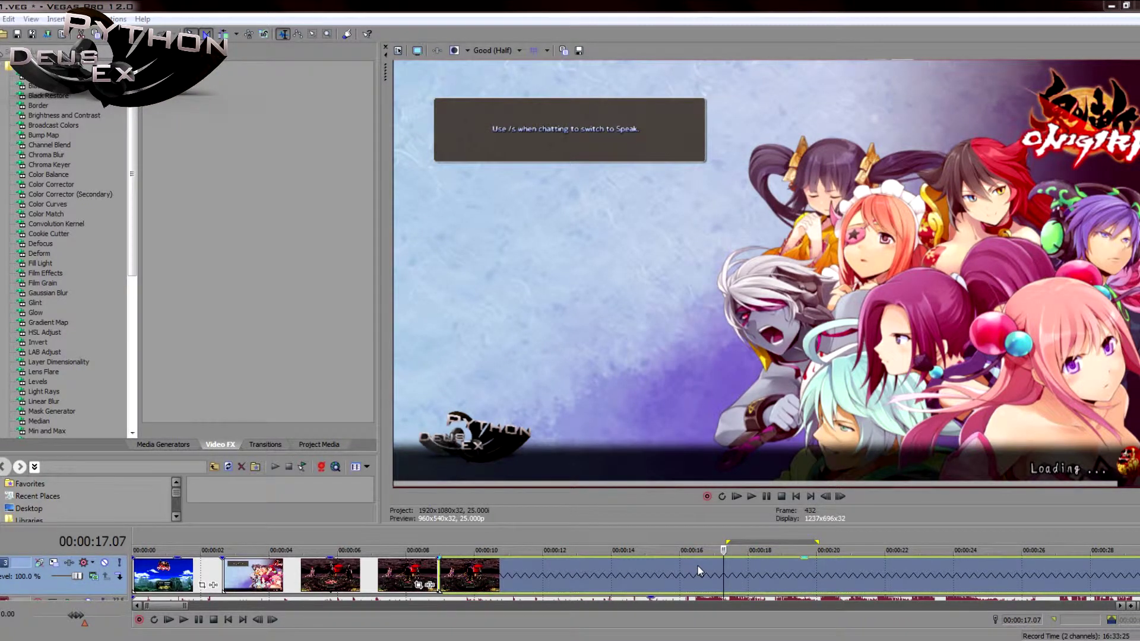
drag(523, 106, 681, 304)
click(670, 316)
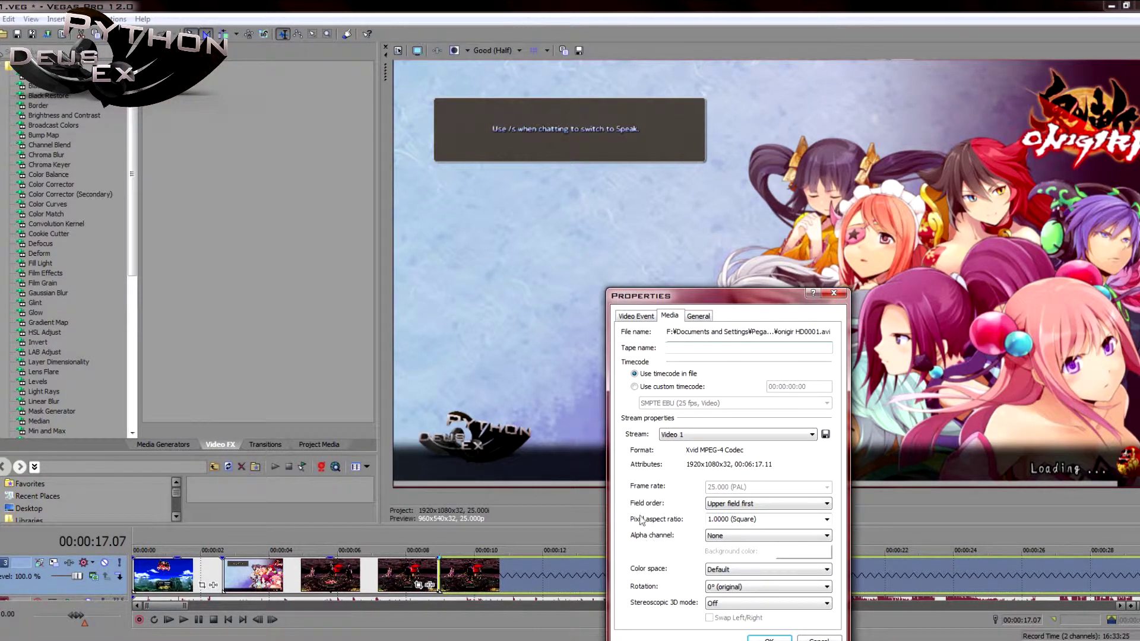
click(795, 506)
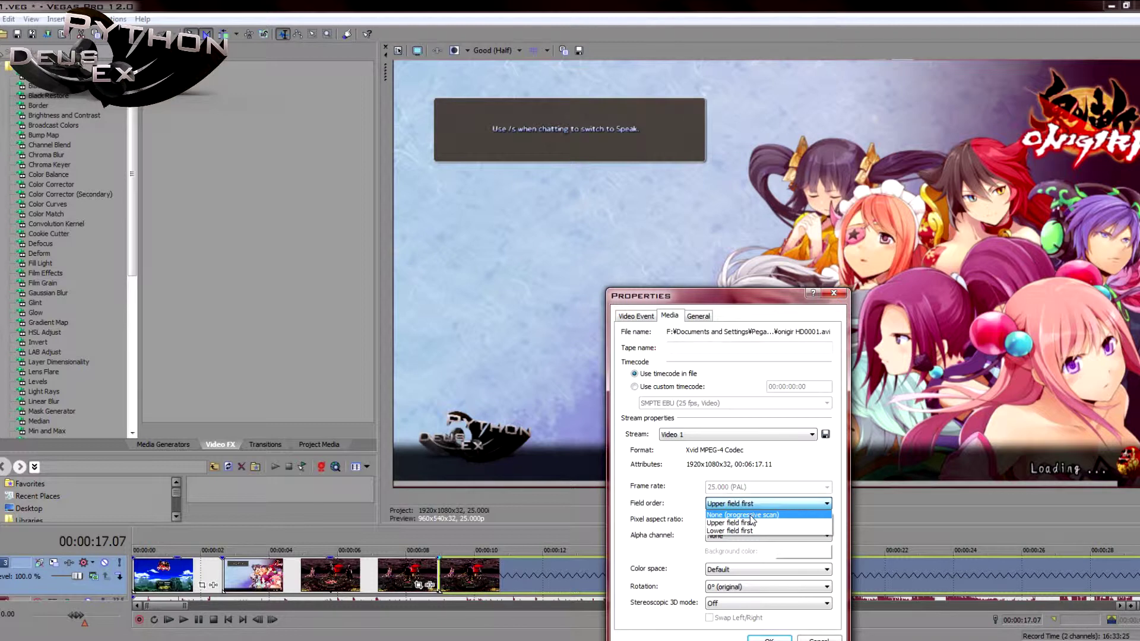
click(750, 515)
click(748, 504)
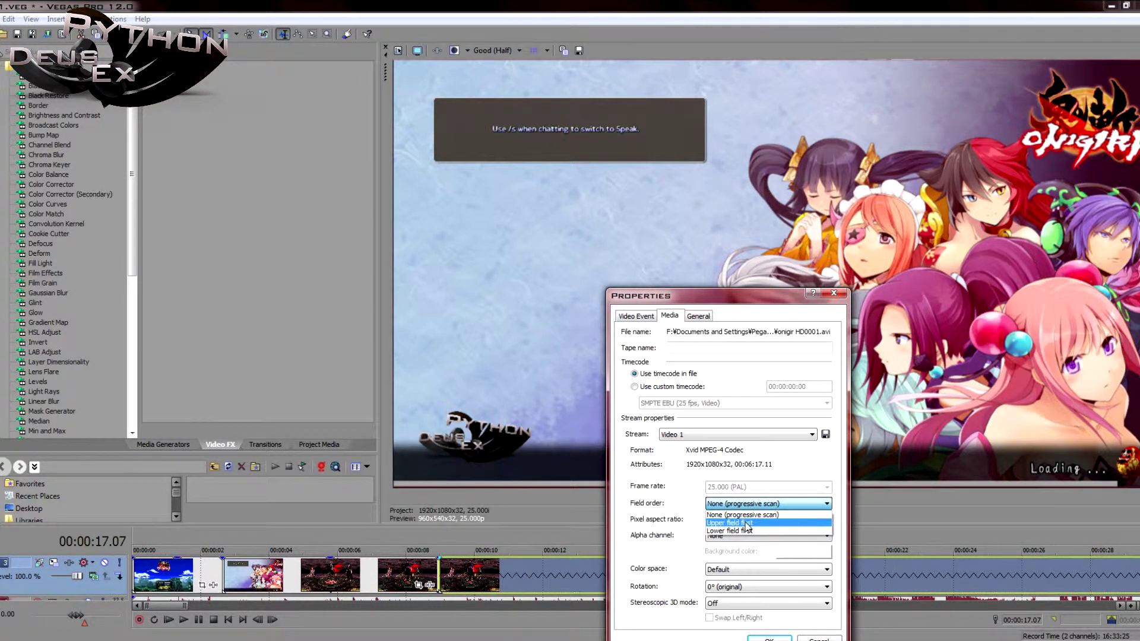
click(723, 524)
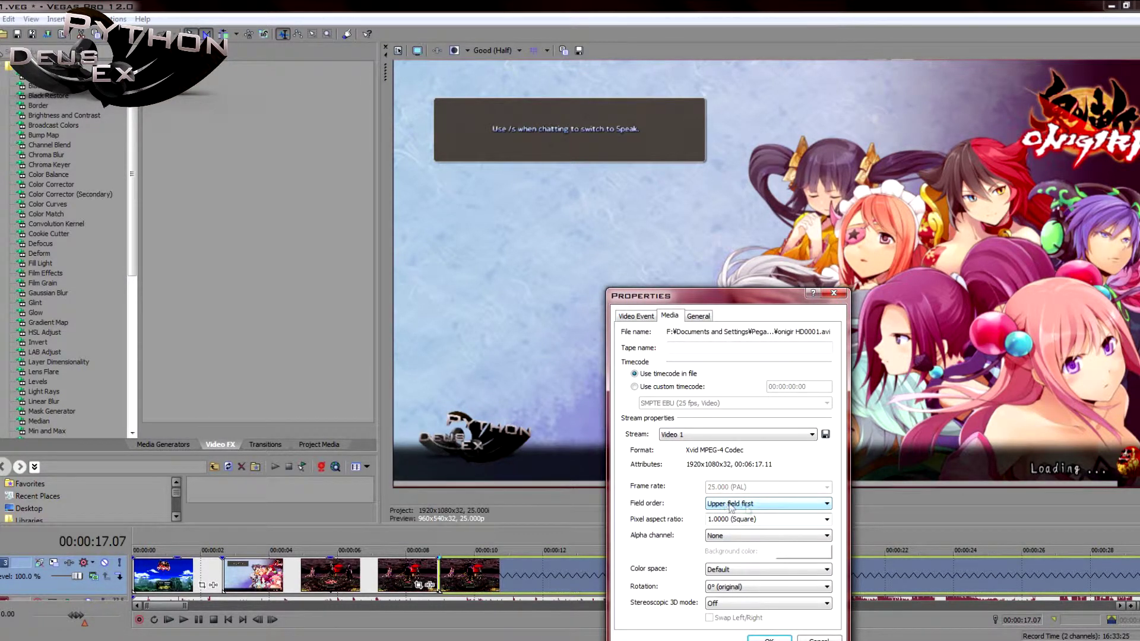
click(747, 507)
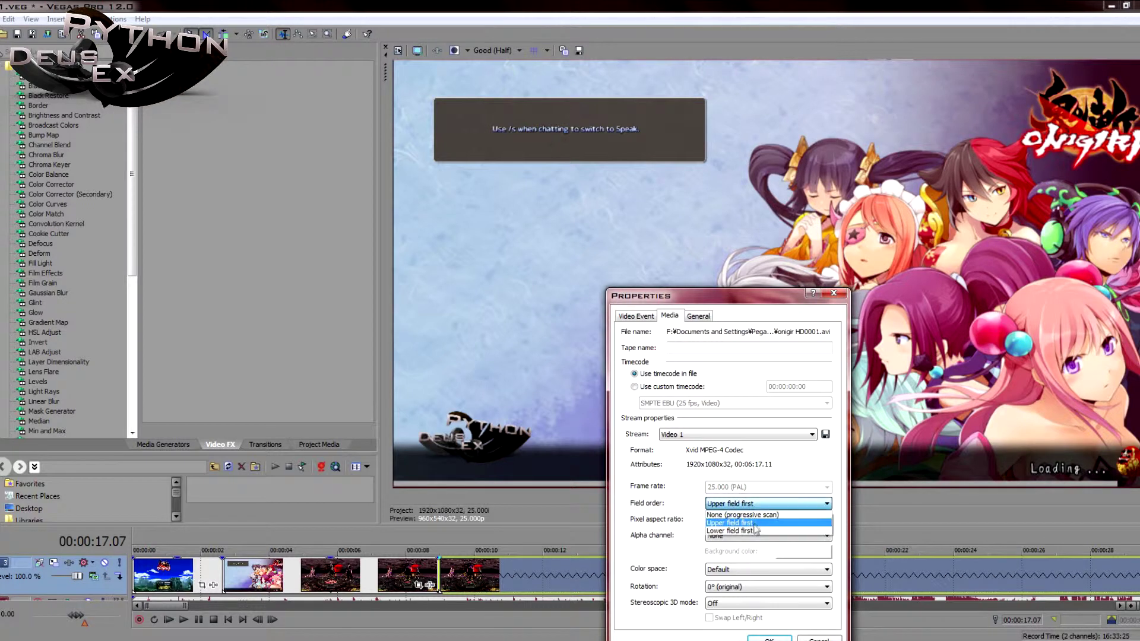
click(733, 515)
drag(772, 295, 761, 208)
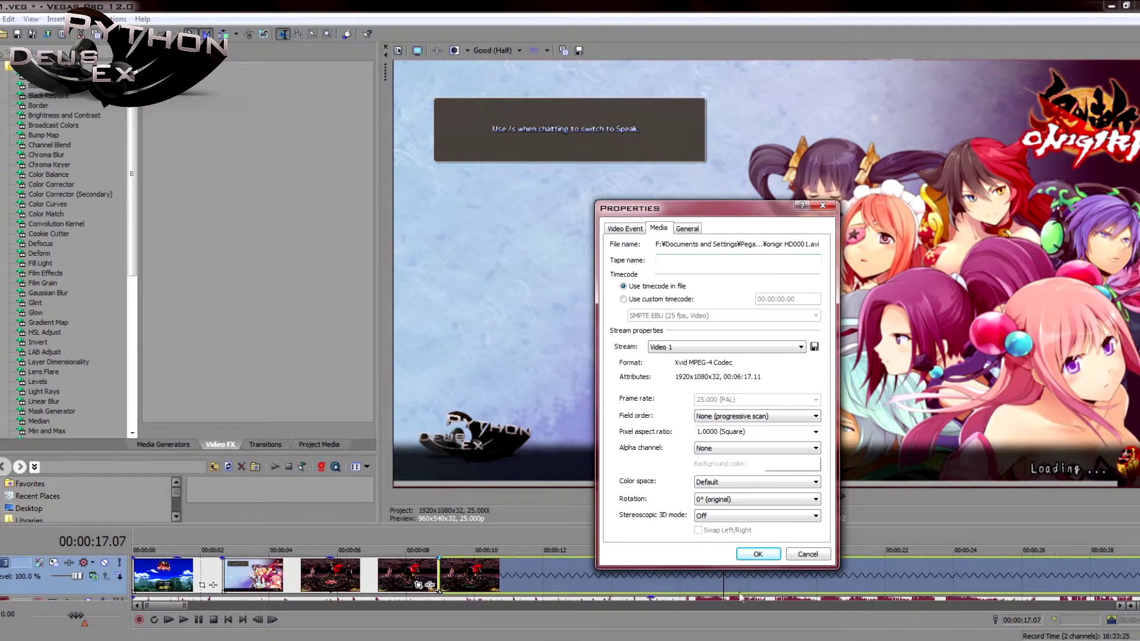
click(760, 555)
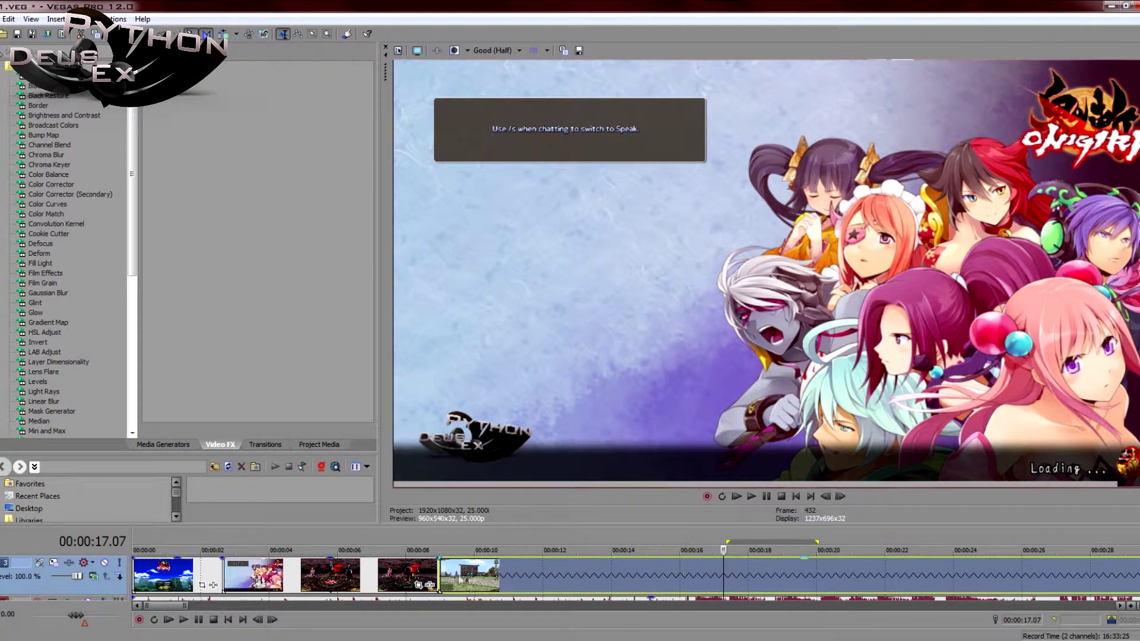
Place the cursor at 00:00:13.20 in the time-stretched event and advance frame by frame to check the edges
click(465, 575)
click(604, 572)
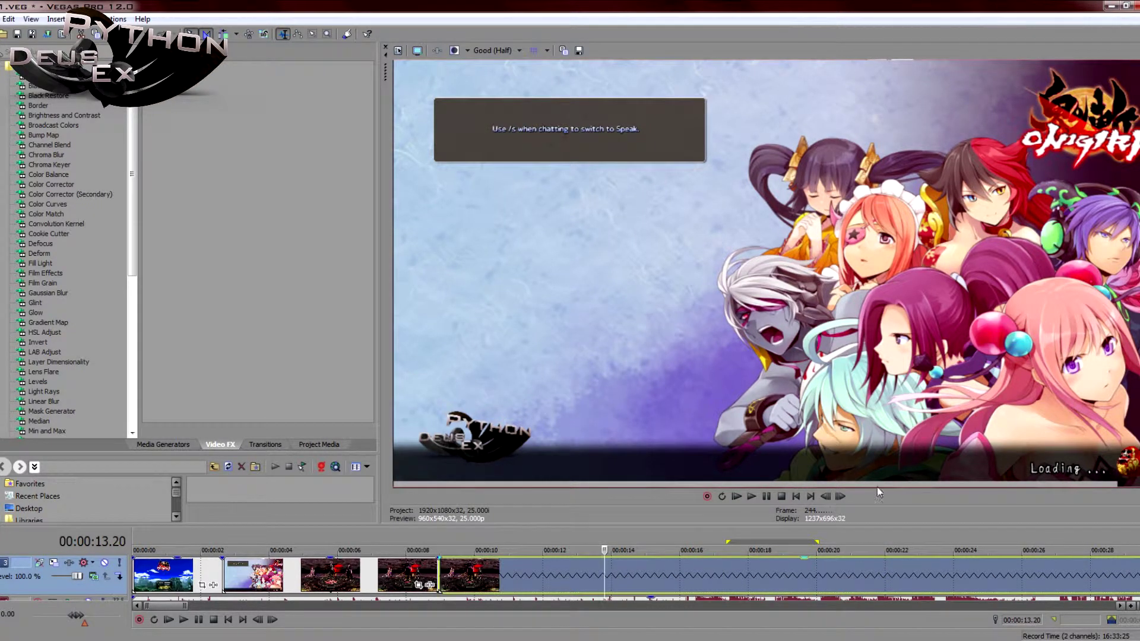
click(840, 496)
click(840, 496)
click(840, 497)
click(840, 497)
click(840, 497)
click(840, 496)
click(840, 497)
click(840, 497)
click(840, 496)
click(840, 496)
click(840, 496)
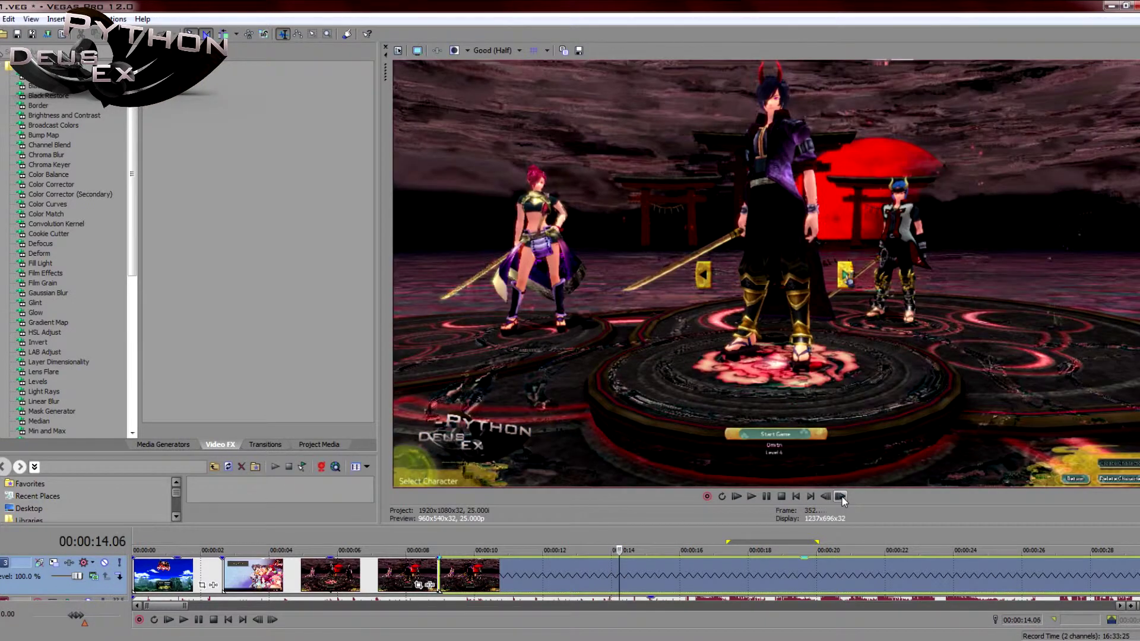
click(841, 496)
click(840, 497)
Place the cursor at 00:00:18.22 in the stretched event and shift the loop region to about 00:00:18–00:00:21
click(737, 567)
click(840, 496)
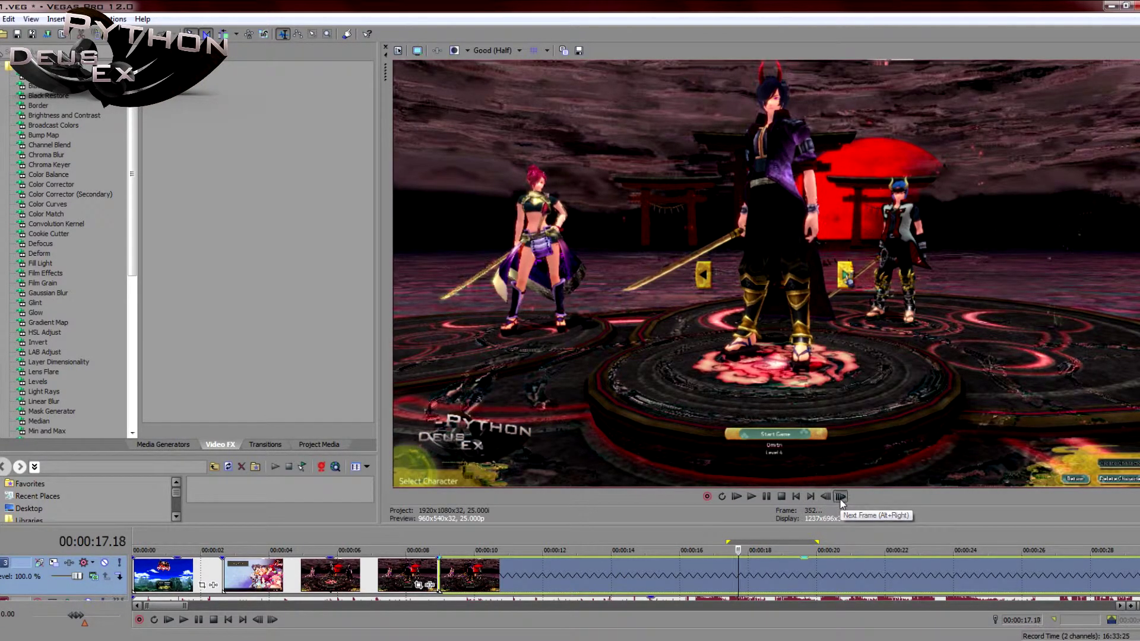
click(752, 576)
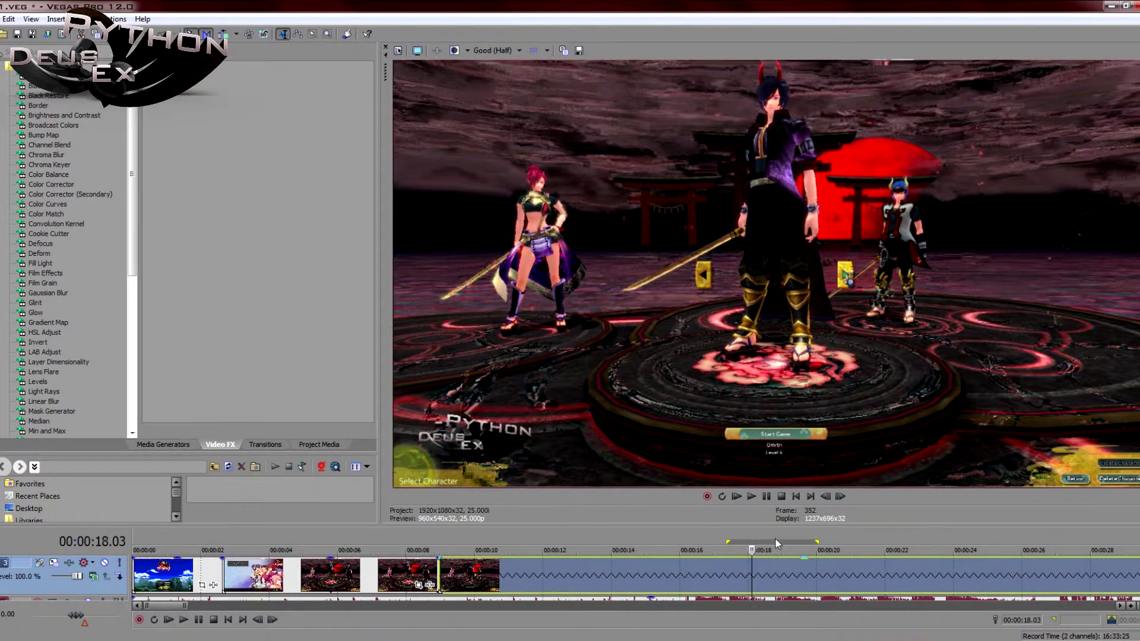
click(778, 571)
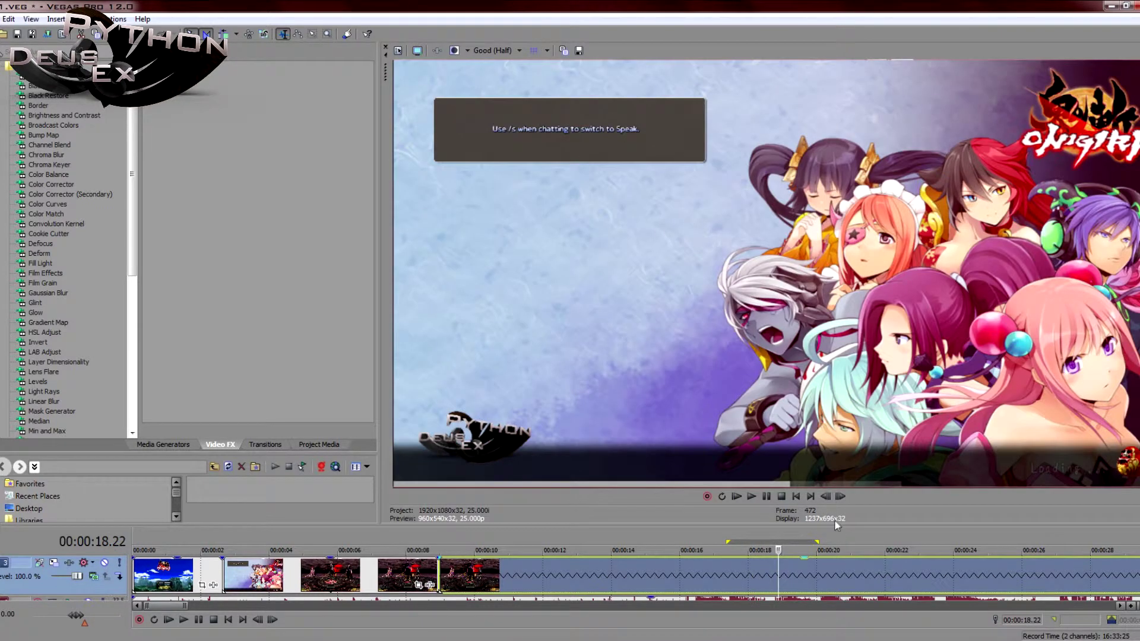
drag(790, 542, 822, 543)
Advance frame by frame from 00:00:18.22 through the loading screen to examine the picture edges for jitter
click(840, 497)
click(840, 496)
click(840, 496)
click(840, 496)
click(840, 496)
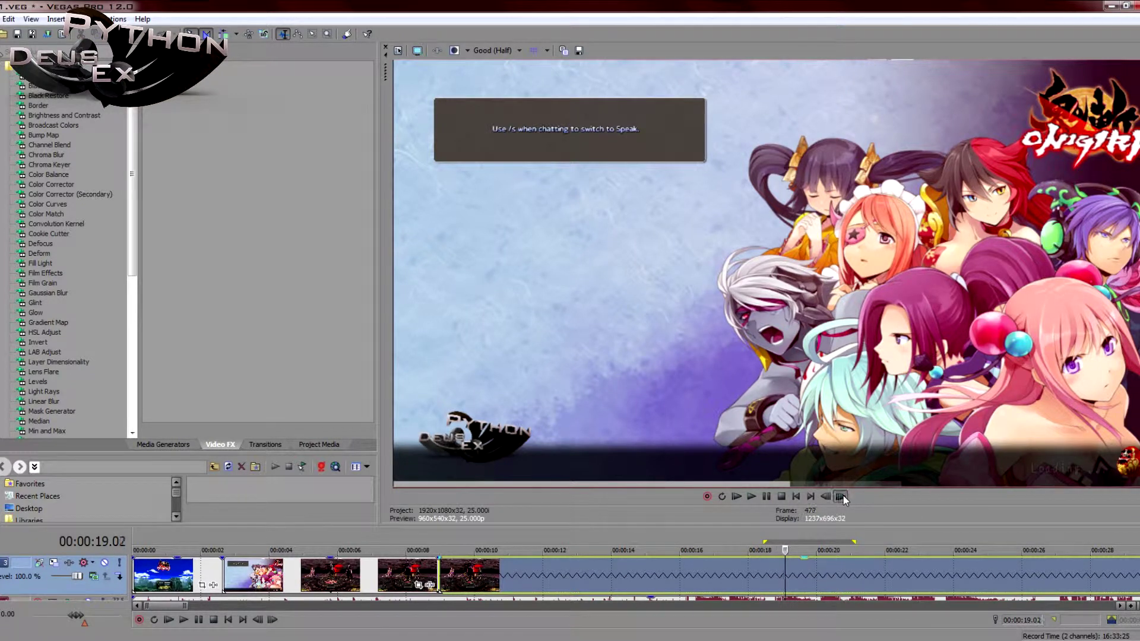
click(840, 496)
click(840, 496)
click(840, 497)
click(840, 496)
click(840, 496)
click(843, 495)
click(843, 496)
click(843, 495)
click(843, 495)
click(843, 495)
click(843, 495)
click(843, 495)
click(843, 495)
Play the loop region of the stretched event to check for jitter, and place the cursor at 00:00:16.19
key(space)
key(space)
click(753, 497)
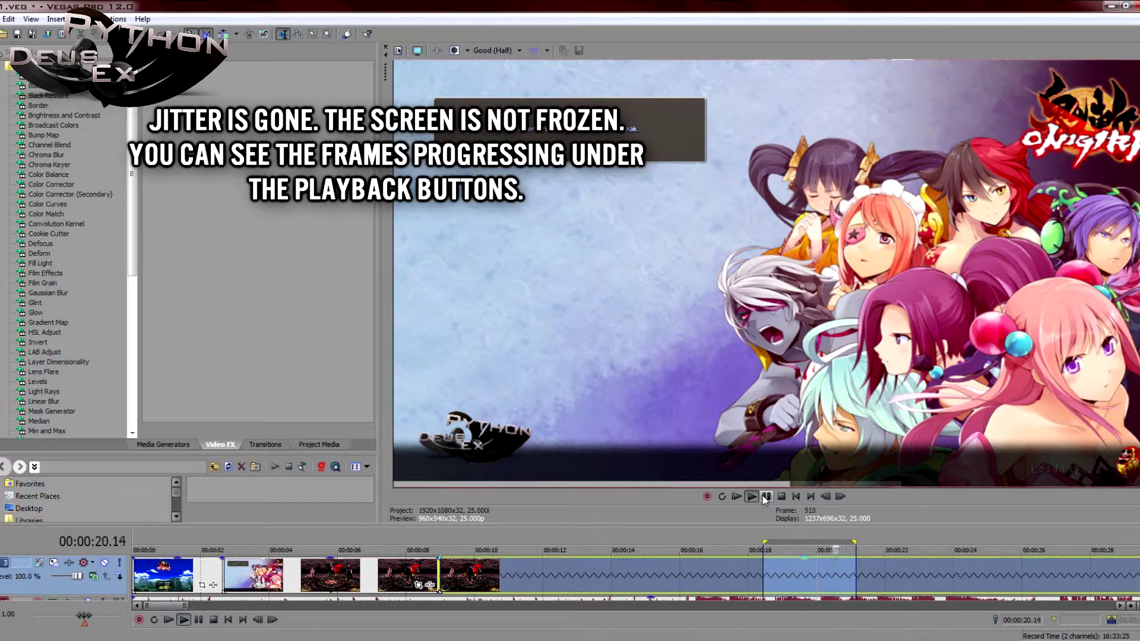
click(705, 566)
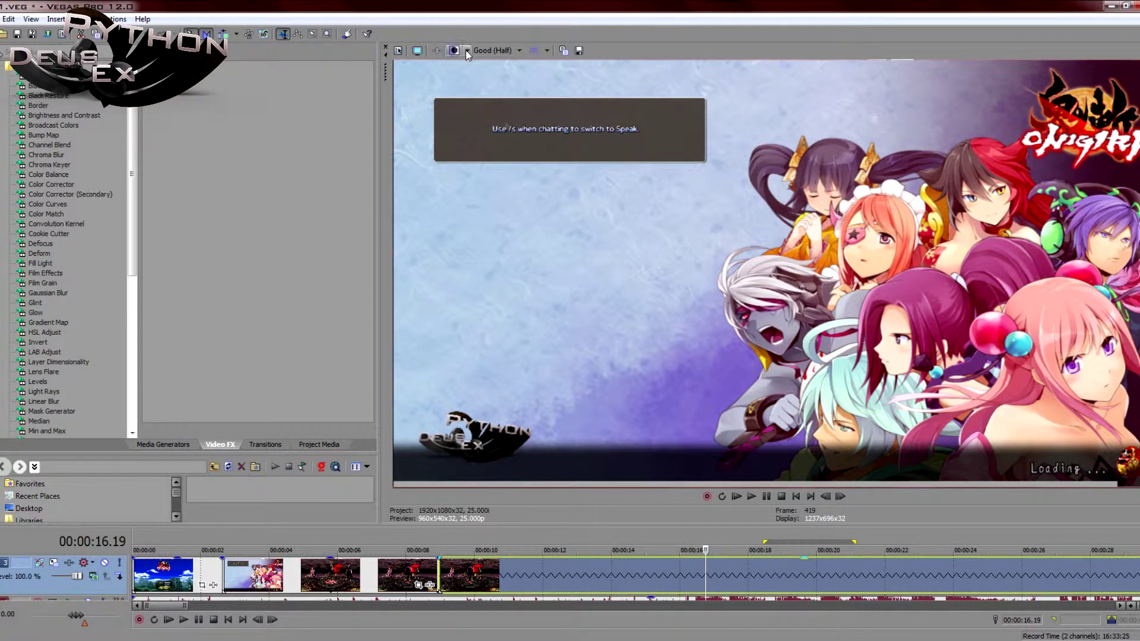
Examine the format and field order in the first video event's media properties and close them without changes
right_click(187, 578)
click(320, 471)
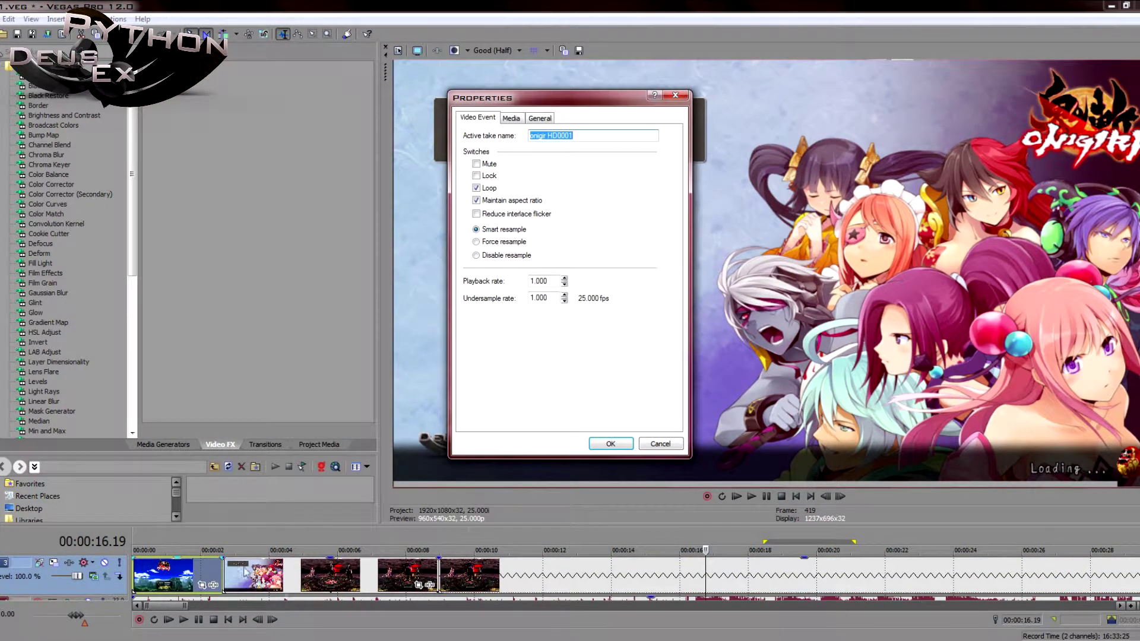
click(511, 119)
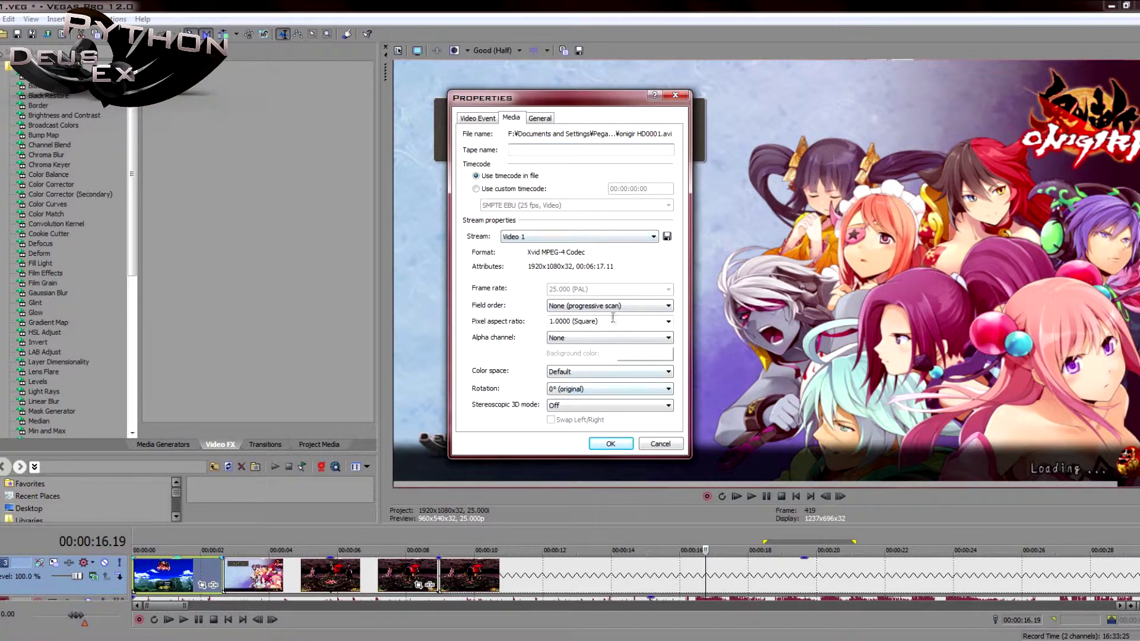
click(613, 308)
click(613, 316)
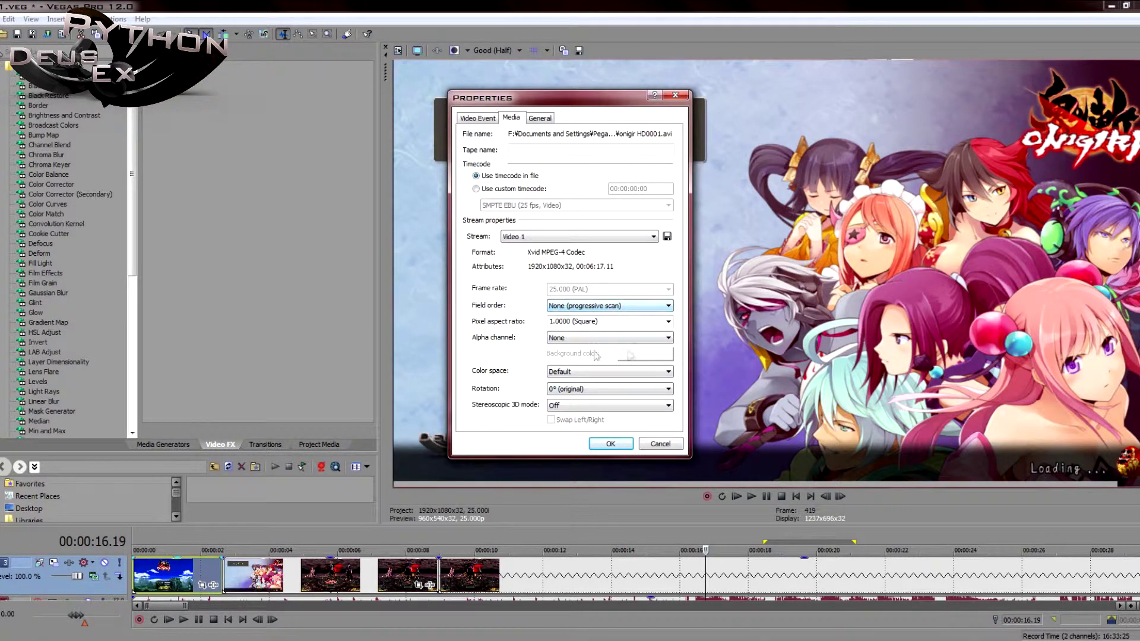
click(610, 446)
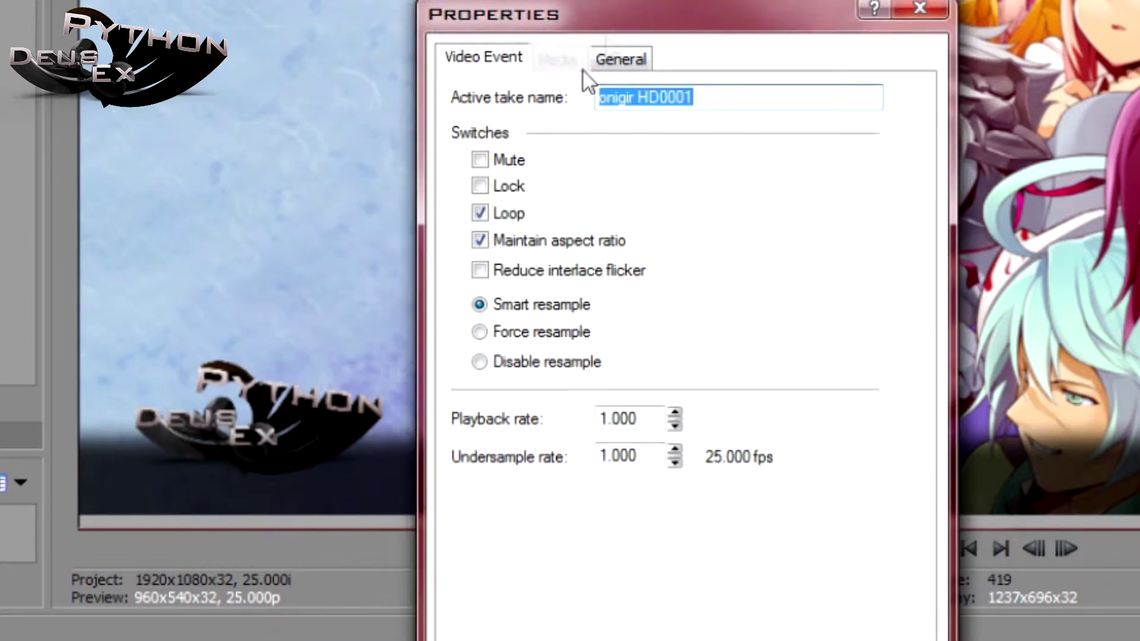
click(579, 63)
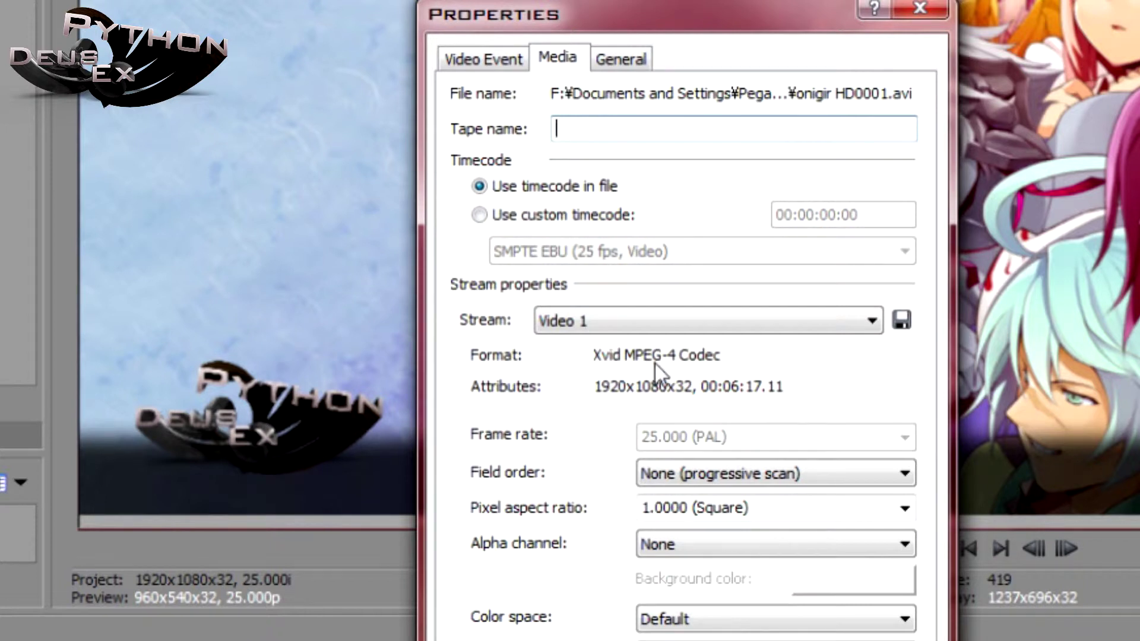
click(914, 8)
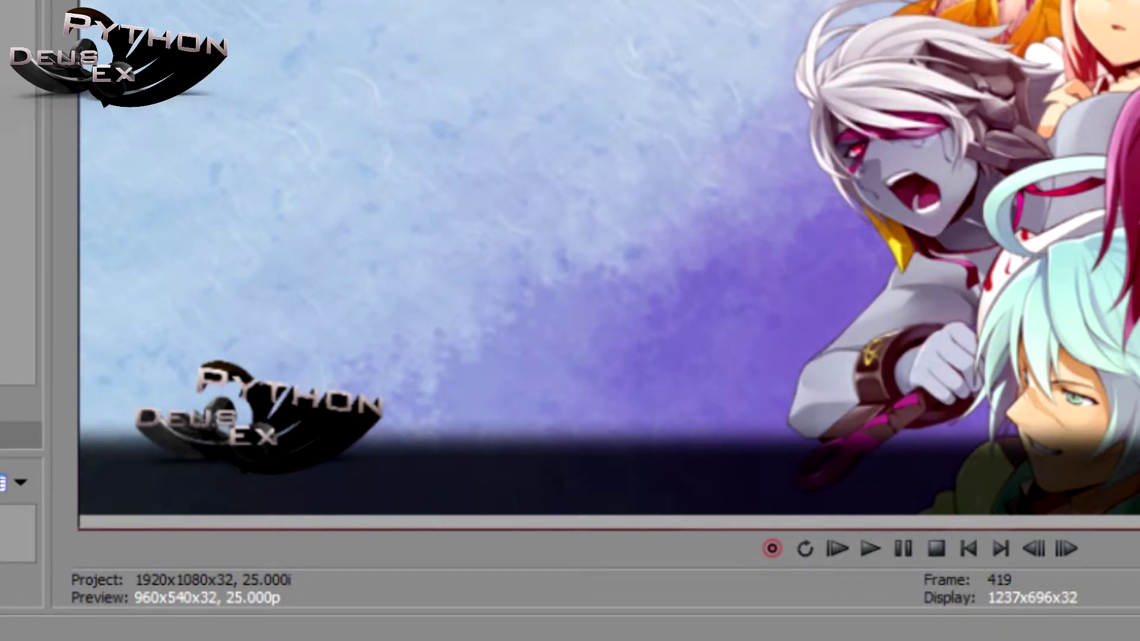
View the project's video properties and examine the template's format and field order
key(alt+Return)
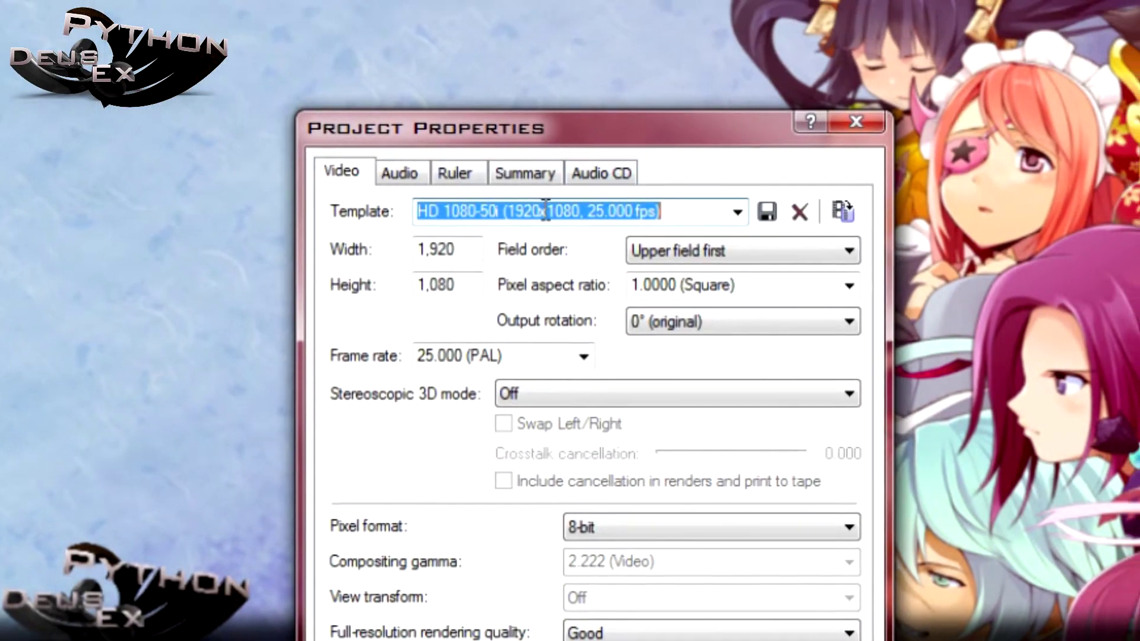
click(453, 212)
drag(418, 211, 502, 230)
click(501, 223)
key(BackSpace)
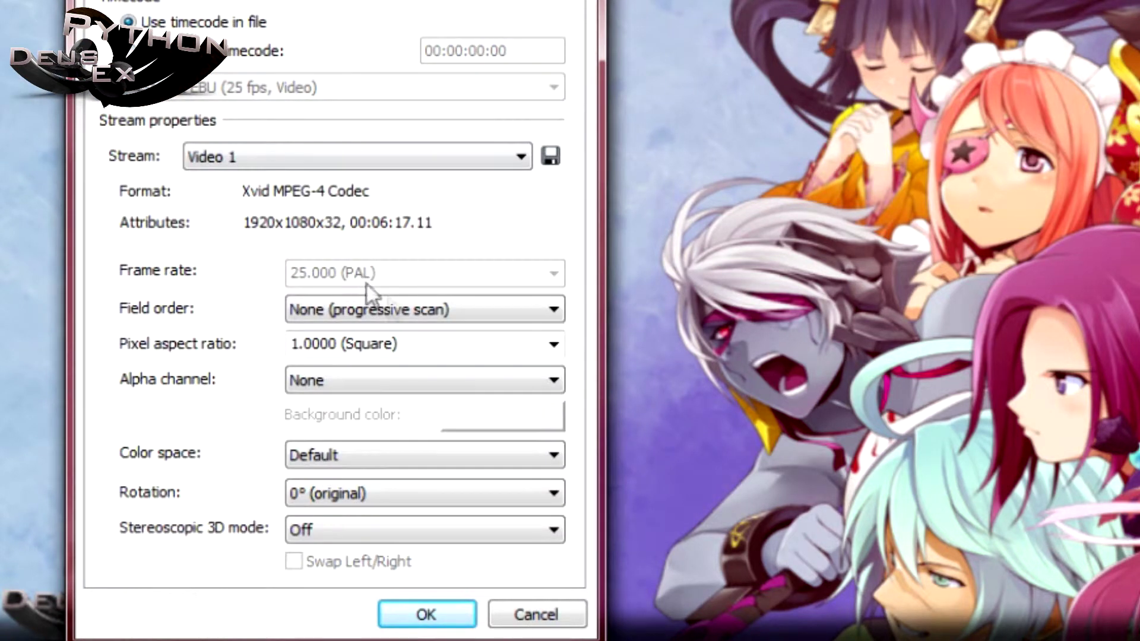
Review the field order options in the second event's media properties, choose None (progressive scan), and confirm
click(397, 305)
click(398, 330)
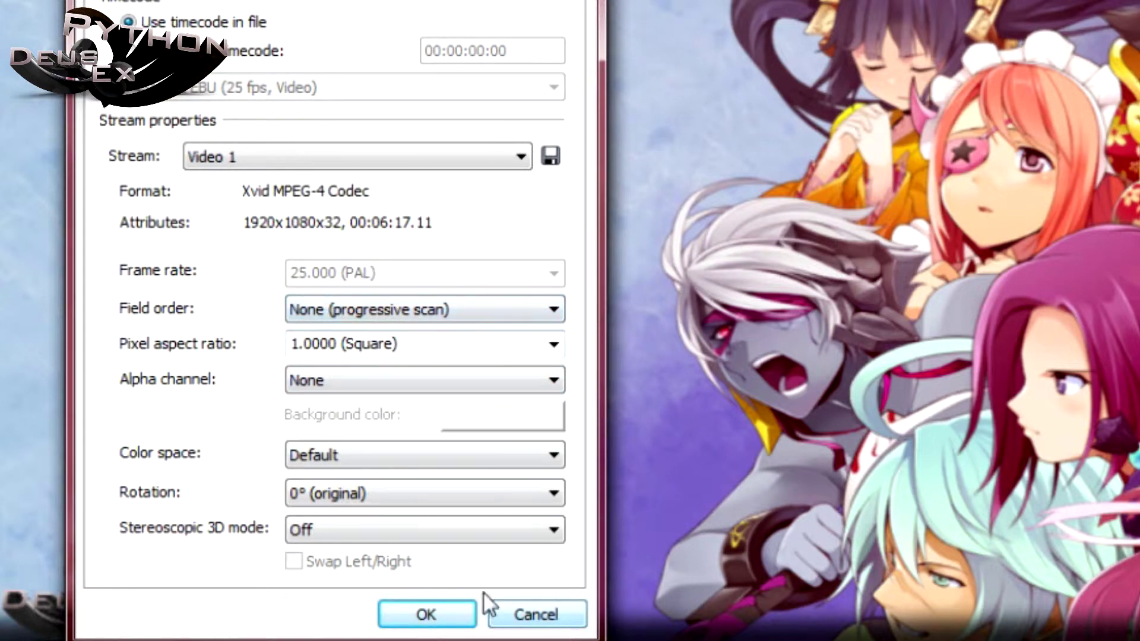
click(362, 309)
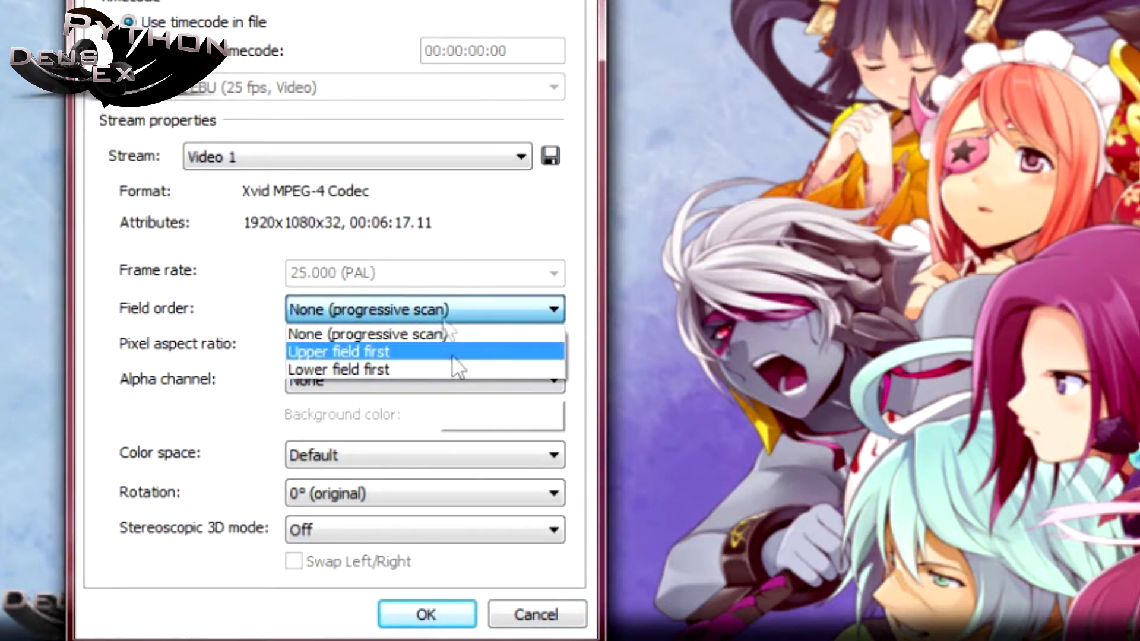
click(413, 334)
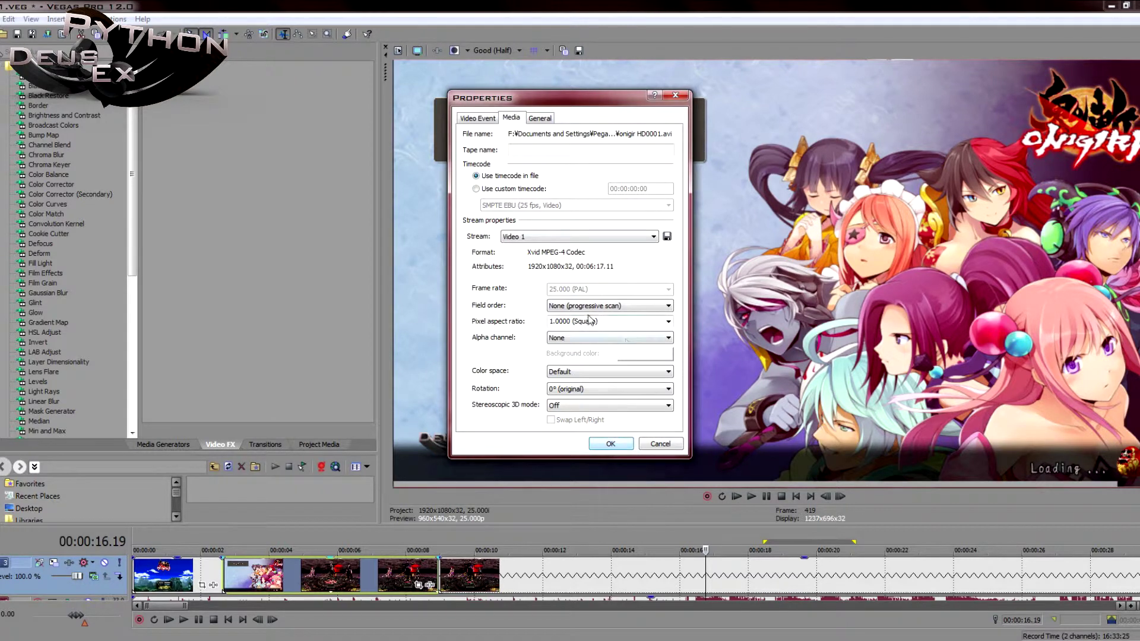
click(616, 445)
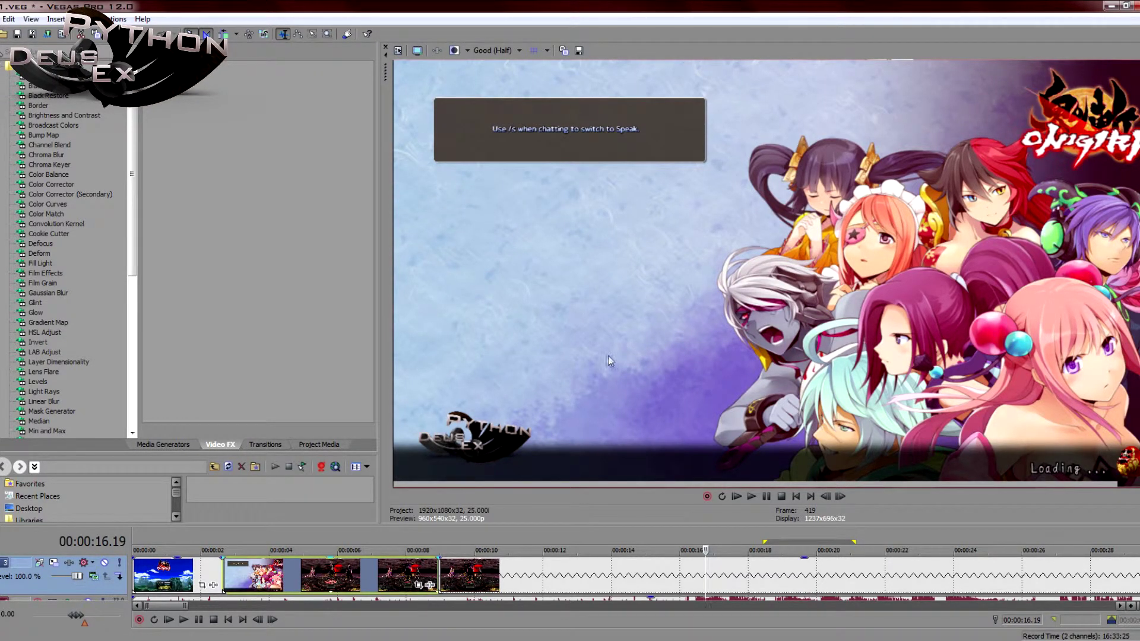
View the playback rate and the media field order in the time-stretched event's properties
right_click(528, 579)
click(564, 570)
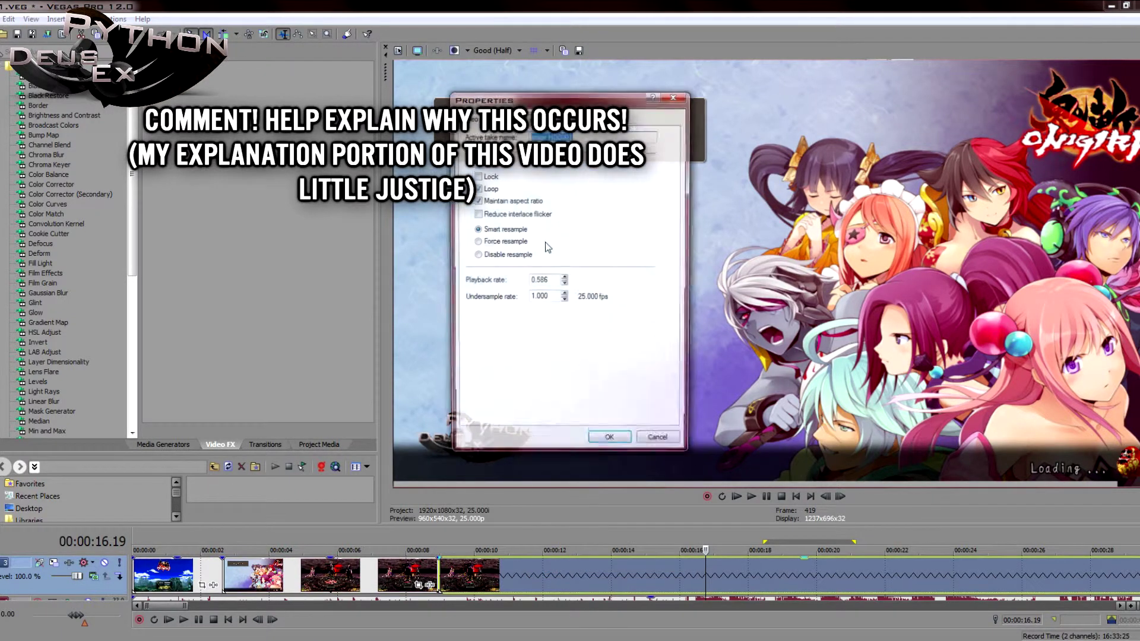
click(515, 118)
click(479, 117)
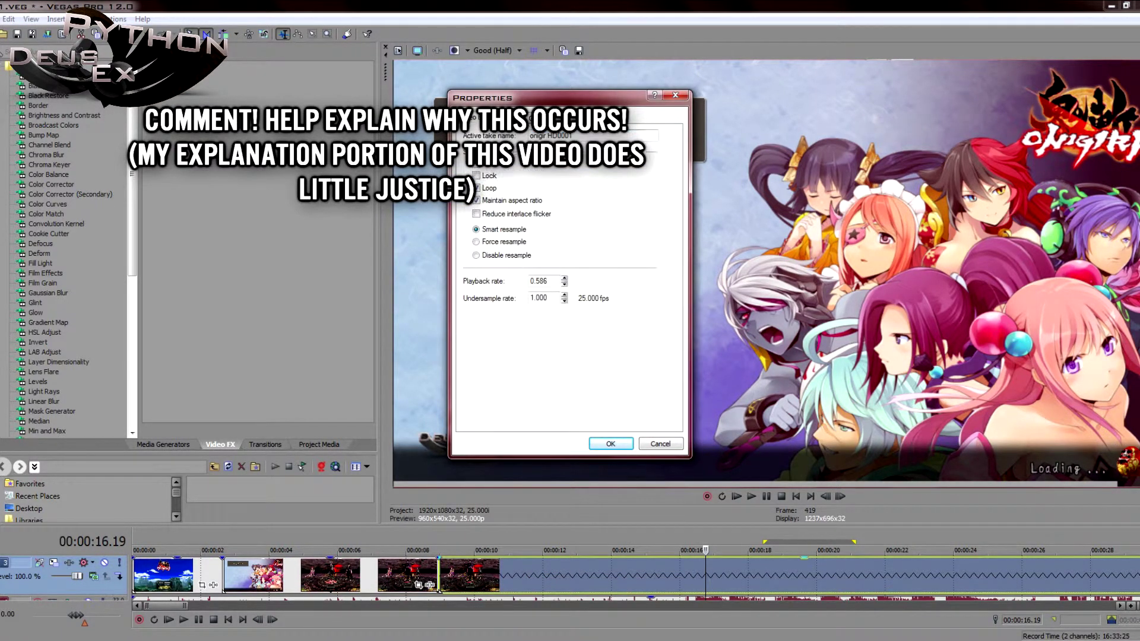
click(515, 117)
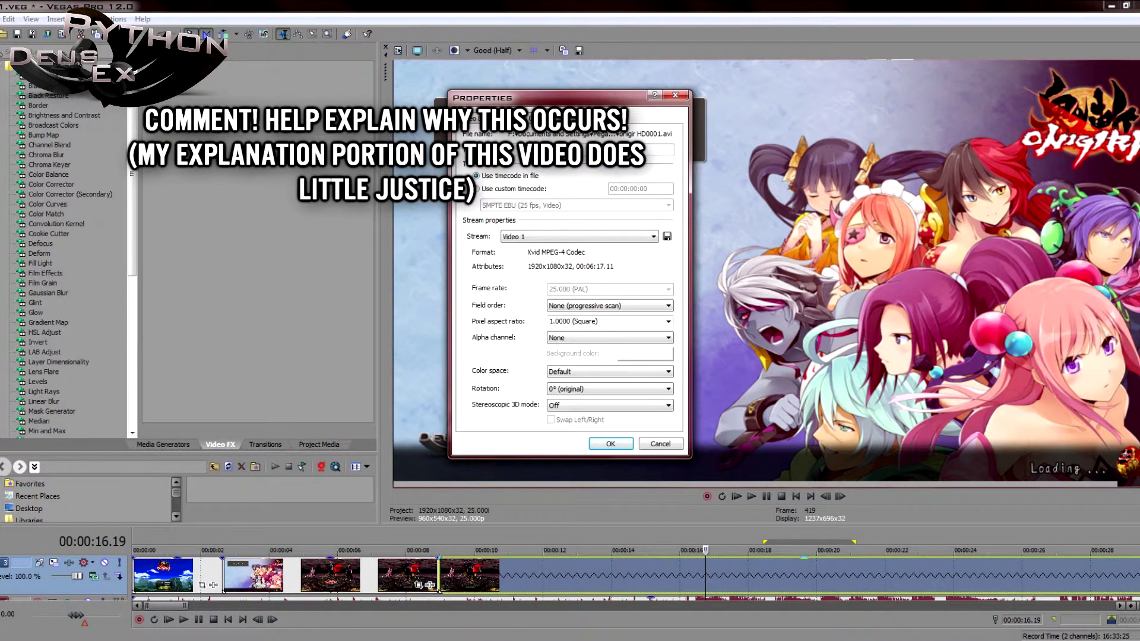
Close the properties dialog, reopen the time-stretched event's properties, and view the general file information
click(675, 96)
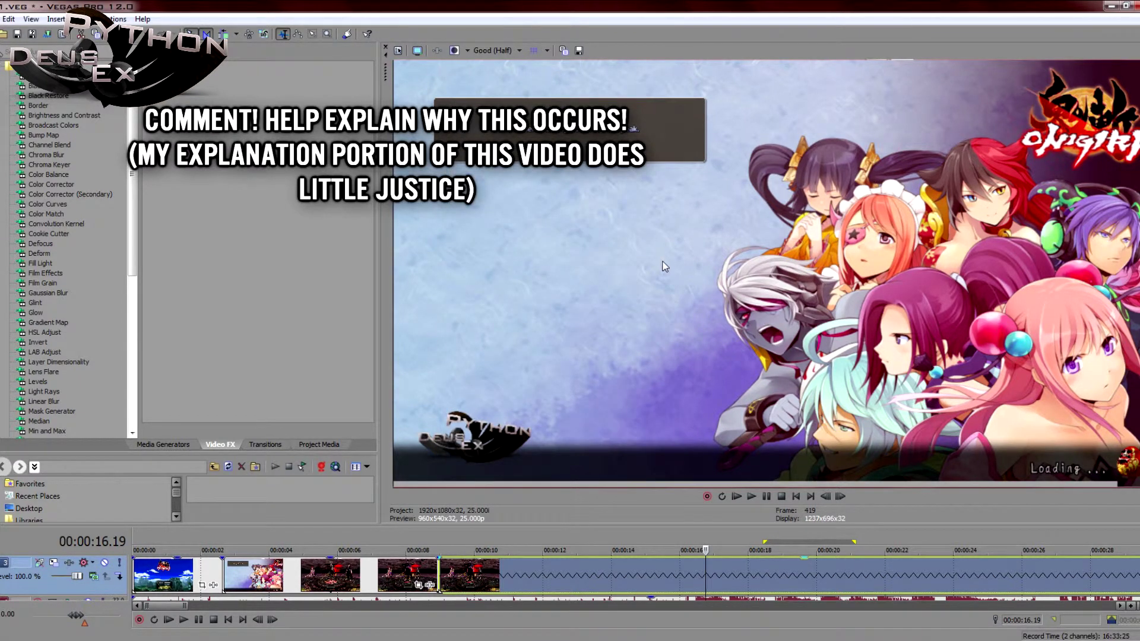
right_click(564, 570)
click(608, 558)
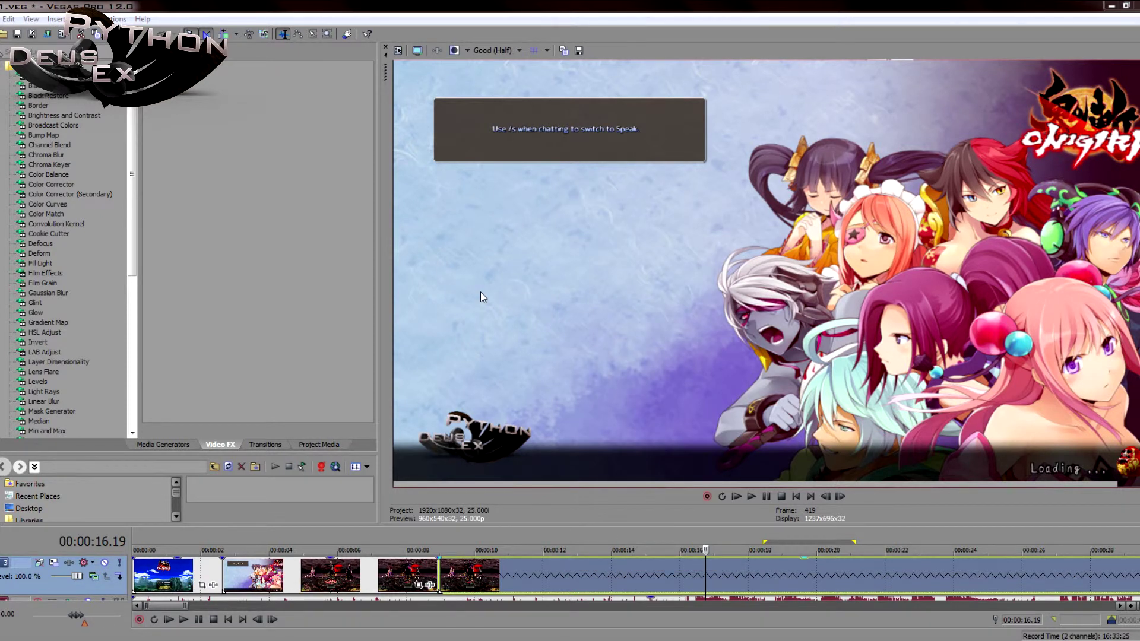
click(515, 120)
click(539, 119)
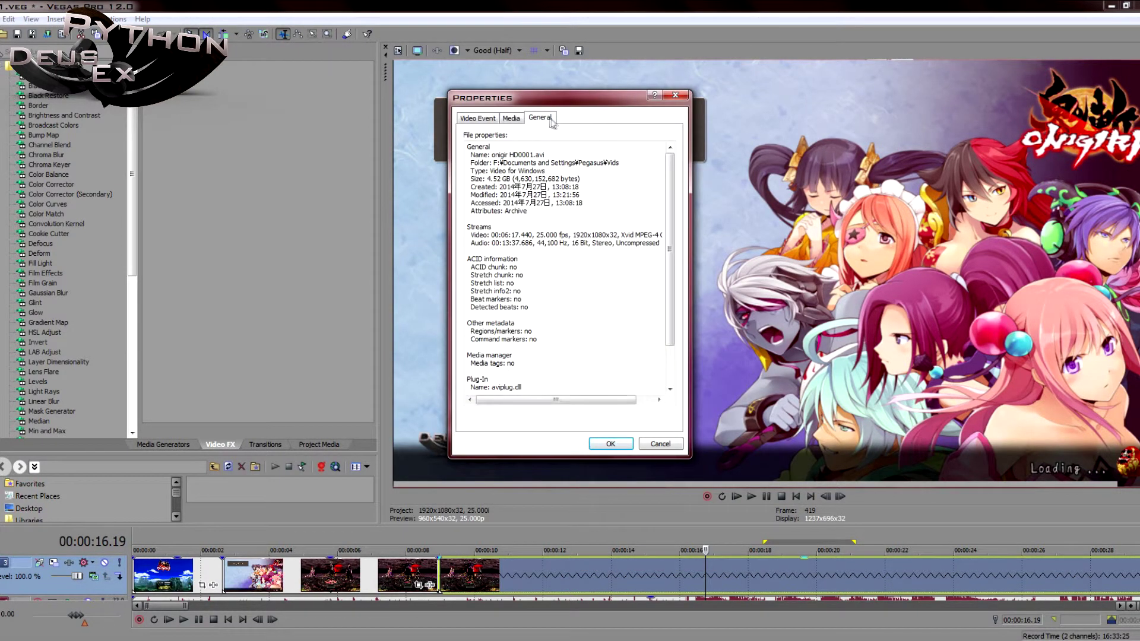
Review the field order options in the time-stretched event's media properties, select None (progressive scan), and confirm
click(512, 118)
click(581, 309)
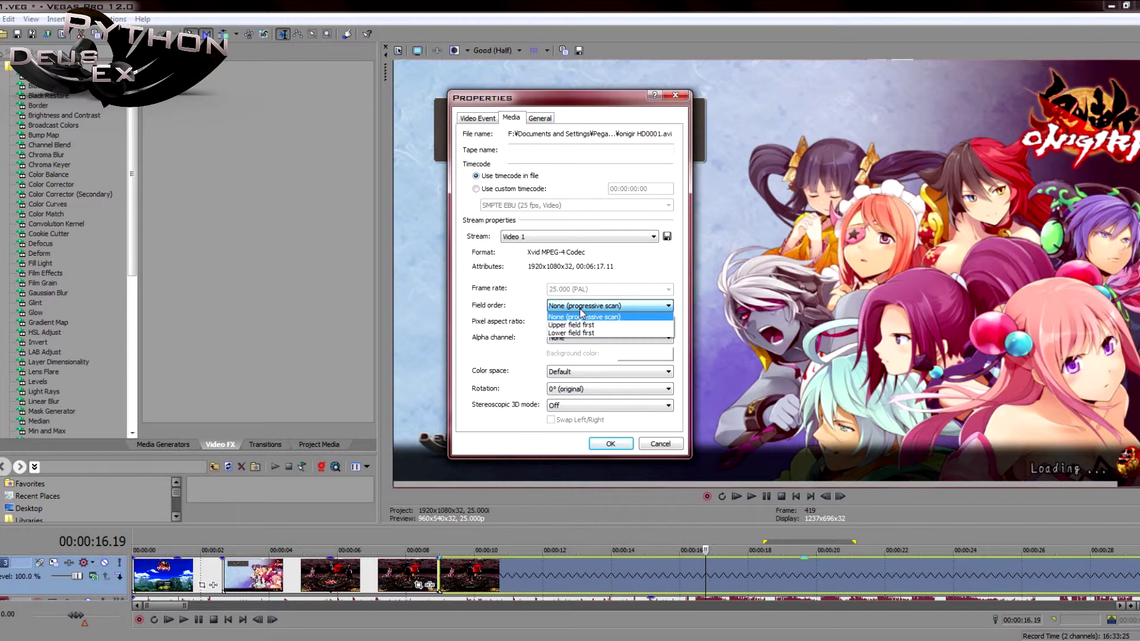
click(580, 309)
click(580, 308)
click(580, 310)
click(580, 308)
click(580, 309)
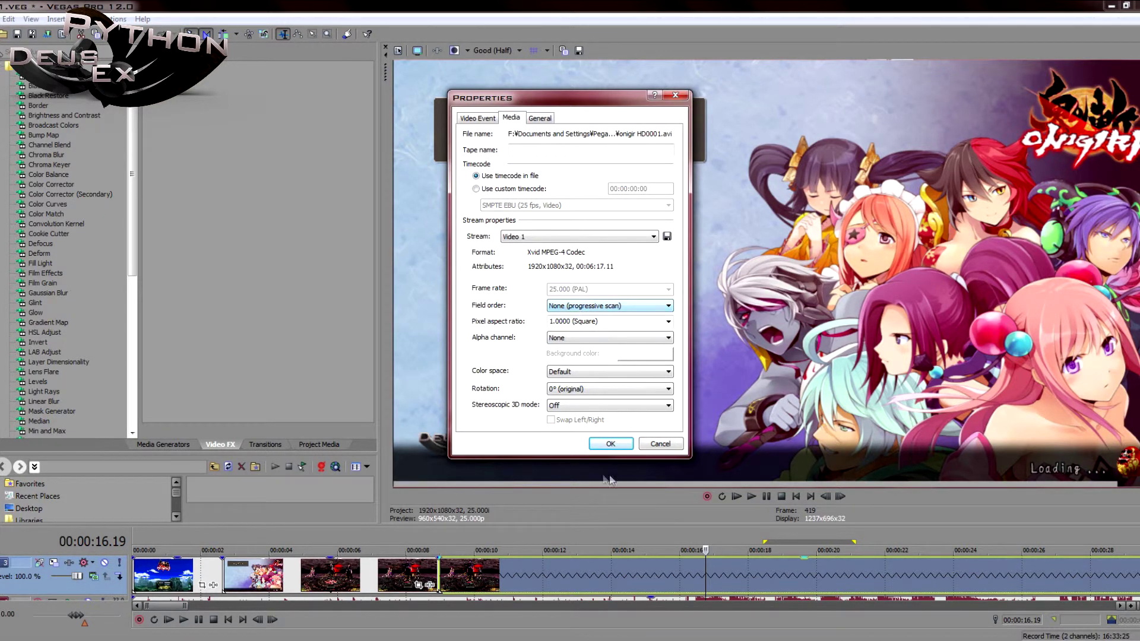
click(605, 445)
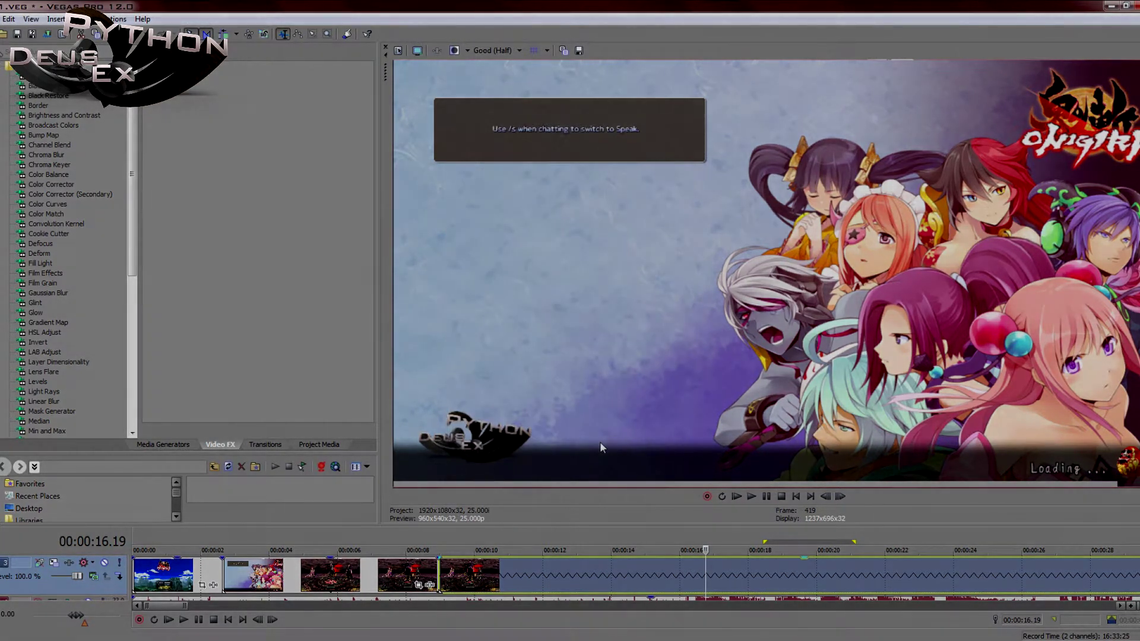